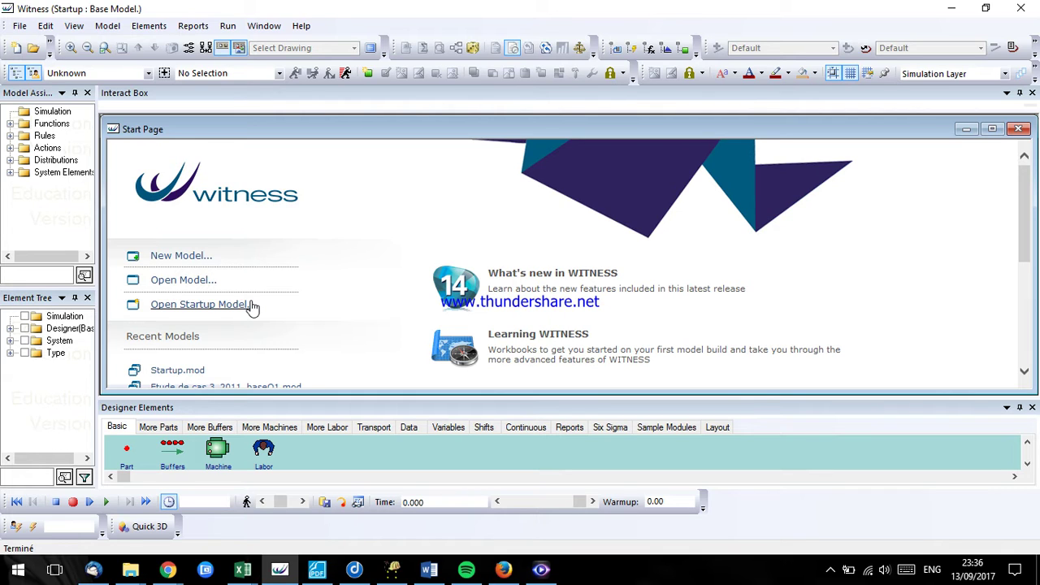
Step: Minimize the Start Page to reveal the empty Startup workspace
click(201, 303)
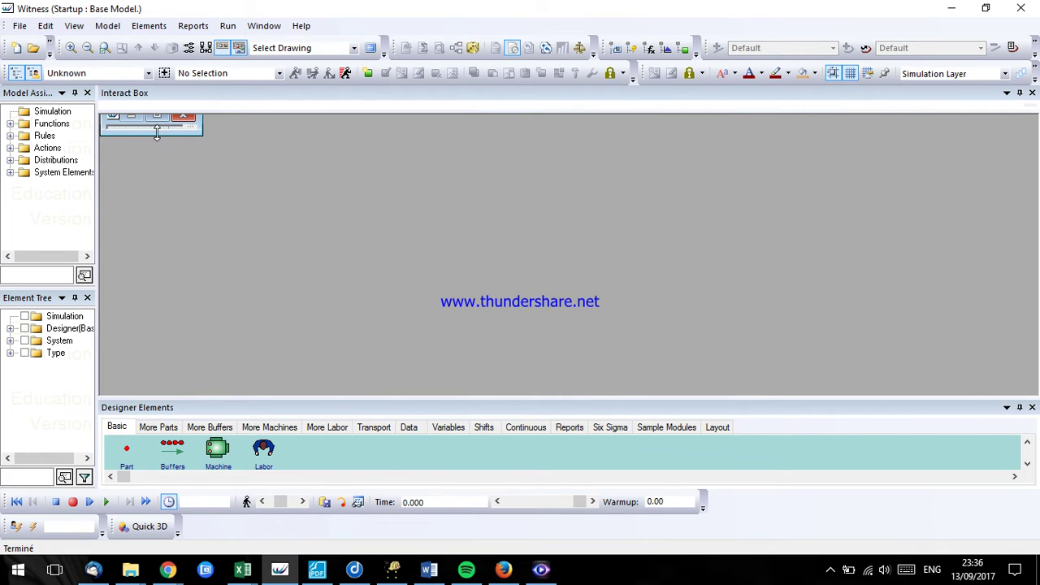
Step: Place robot machine Mc_Robot001 and clone it as Mc_Robot002 just below it
click(160, 119)
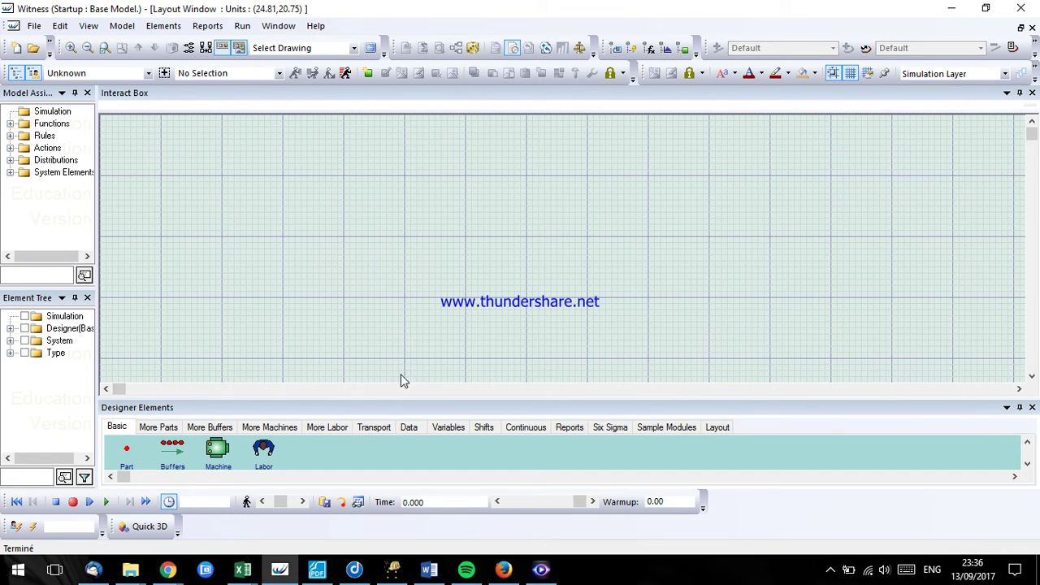
click(287, 432)
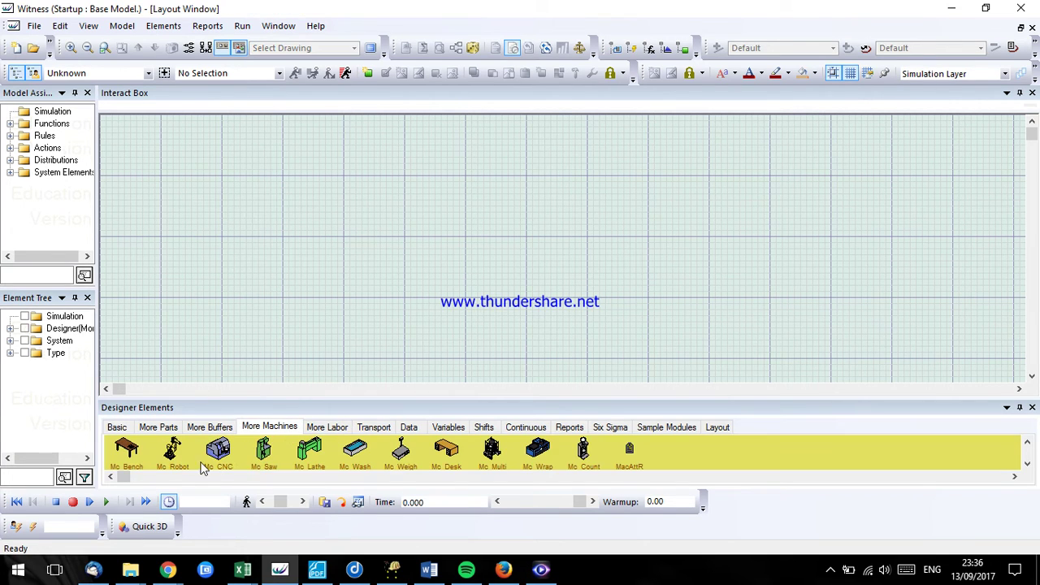
drag(177, 454, 246, 154)
right_click(271, 175)
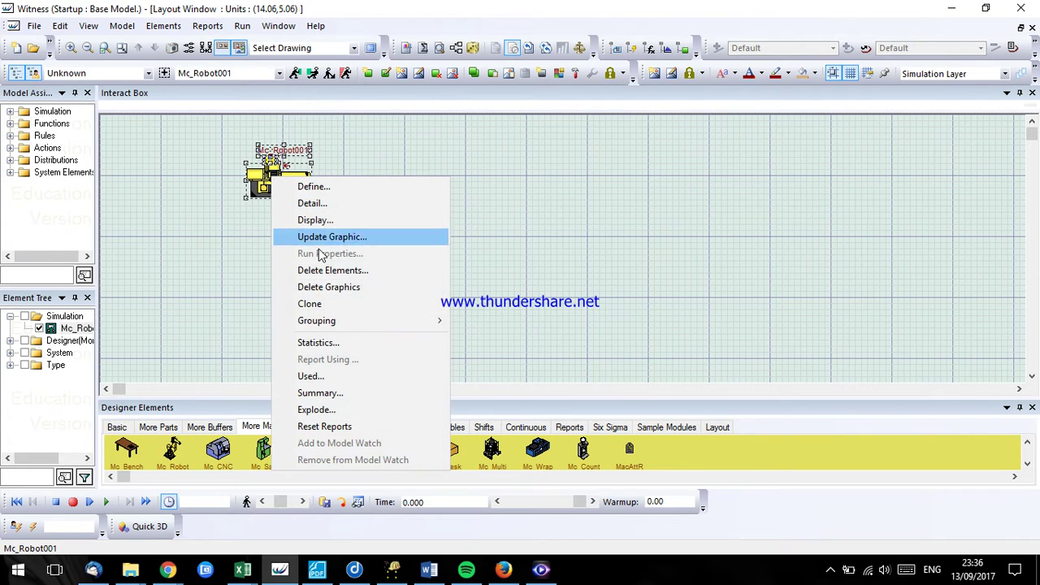
click(310, 303)
click(260, 283)
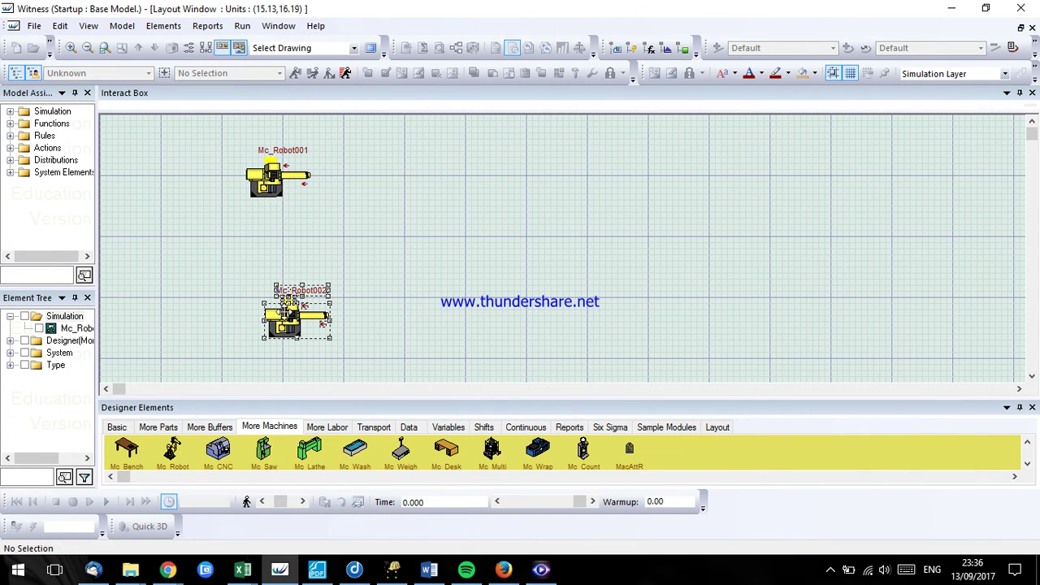
drag(294, 331, 271, 325)
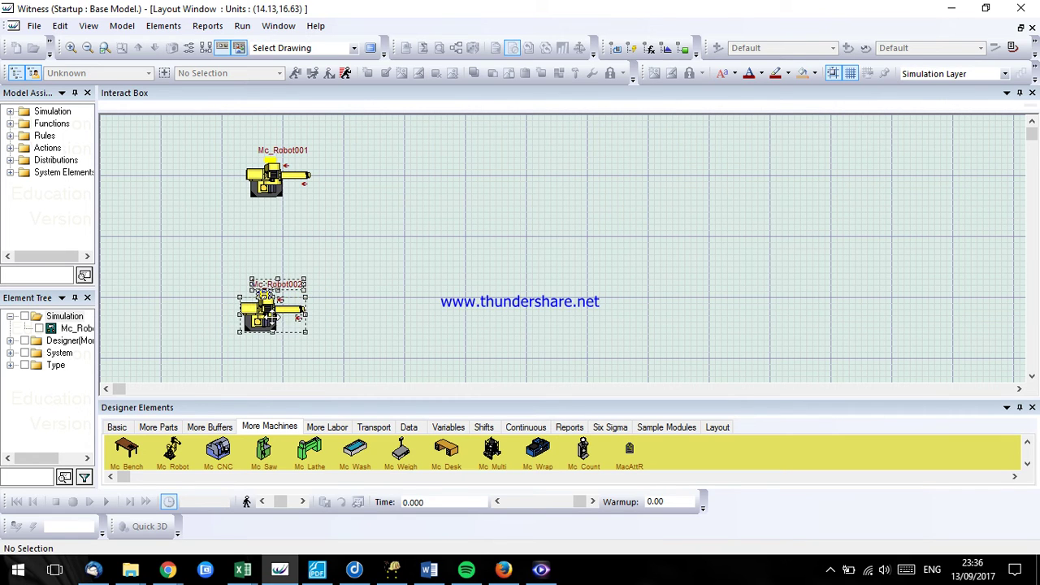
Step: Place carton part Pt_Carton001 to the left of Mc_Robot001
click(169, 428)
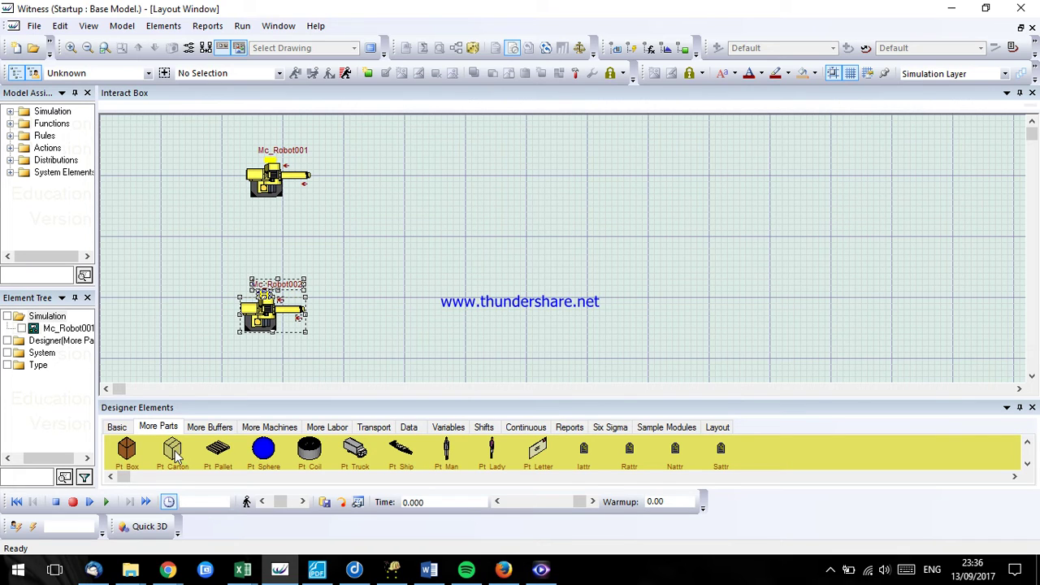
drag(177, 457, 149, 296)
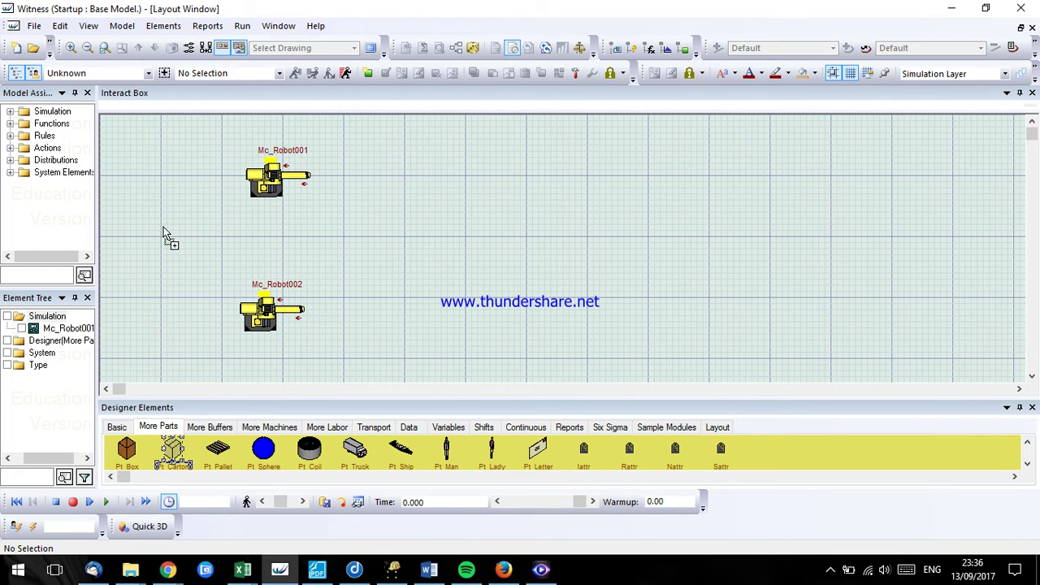
drag(160, 189, 173, 184)
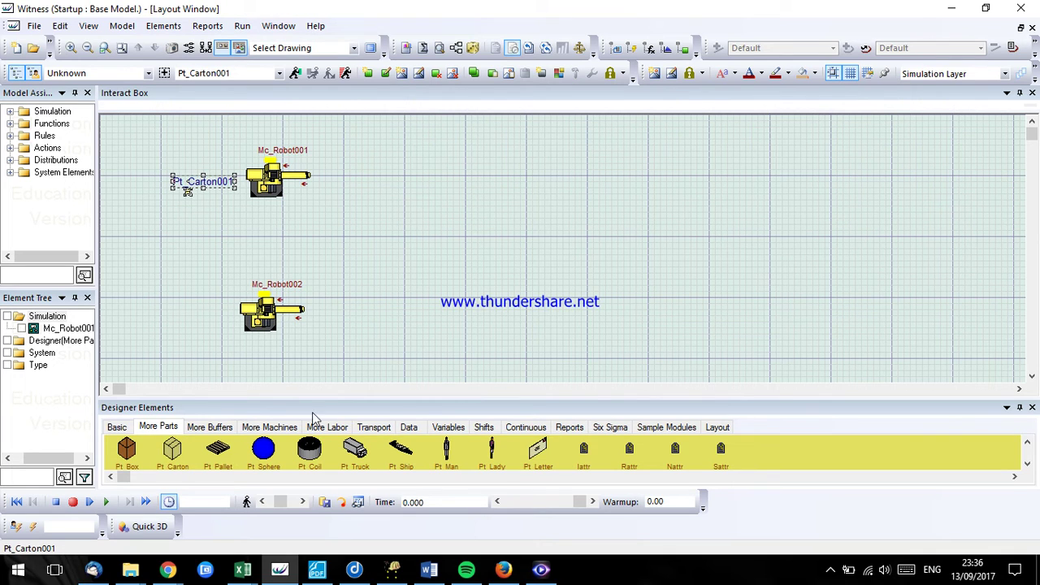
Step: Place continuous conveyor ConvCont001 right of Mc_Robot001 and select it
click(373, 427)
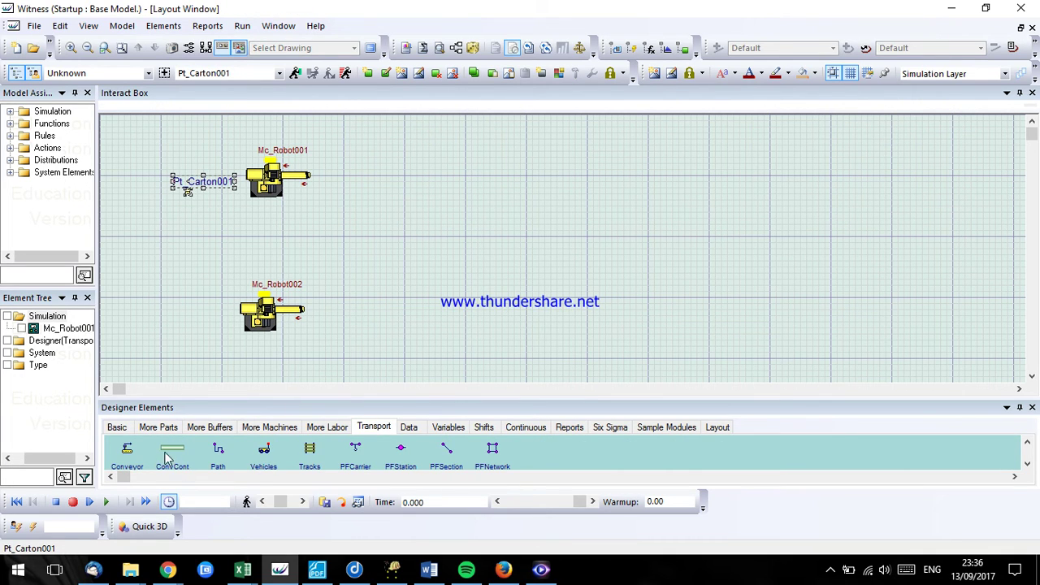
drag(175, 453, 409, 164)
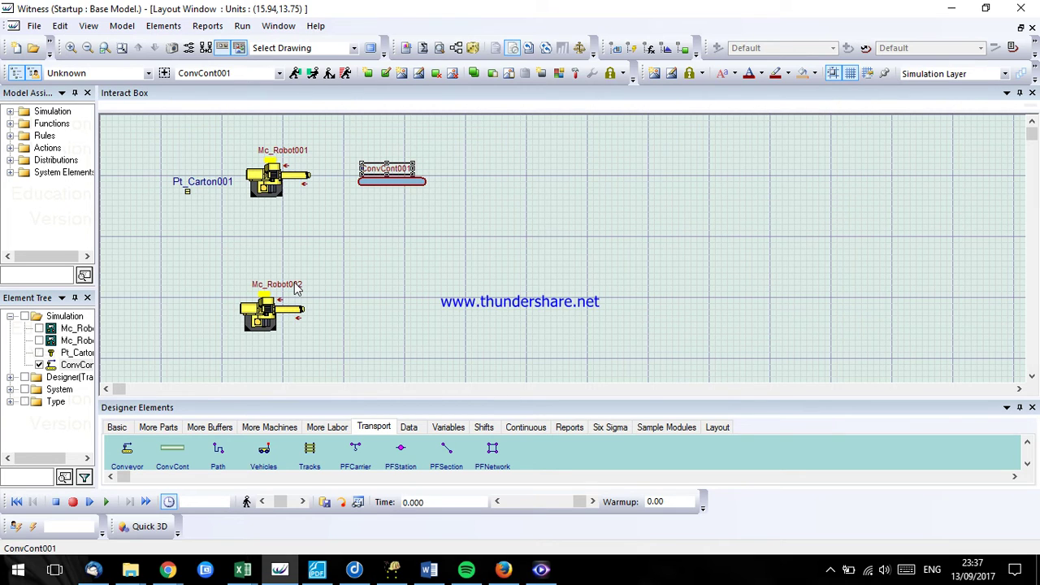
double_click(22, 112)
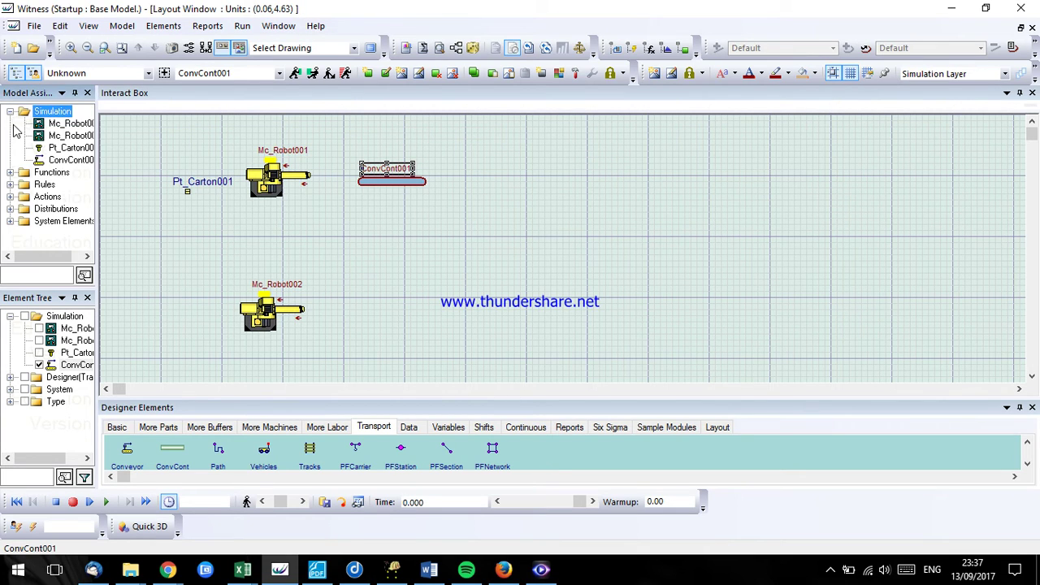
click(392, 184)
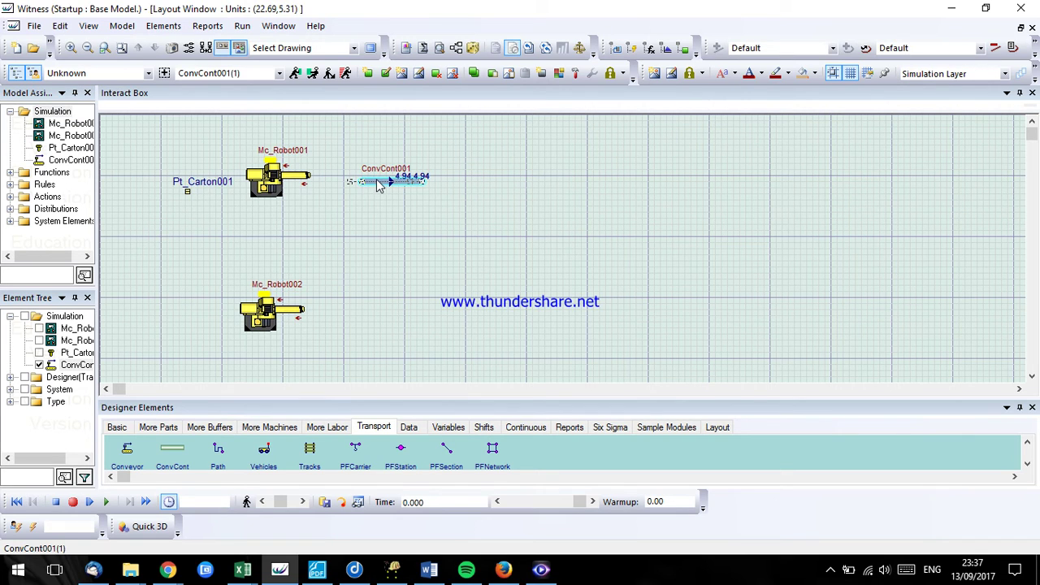
click(378, 185)
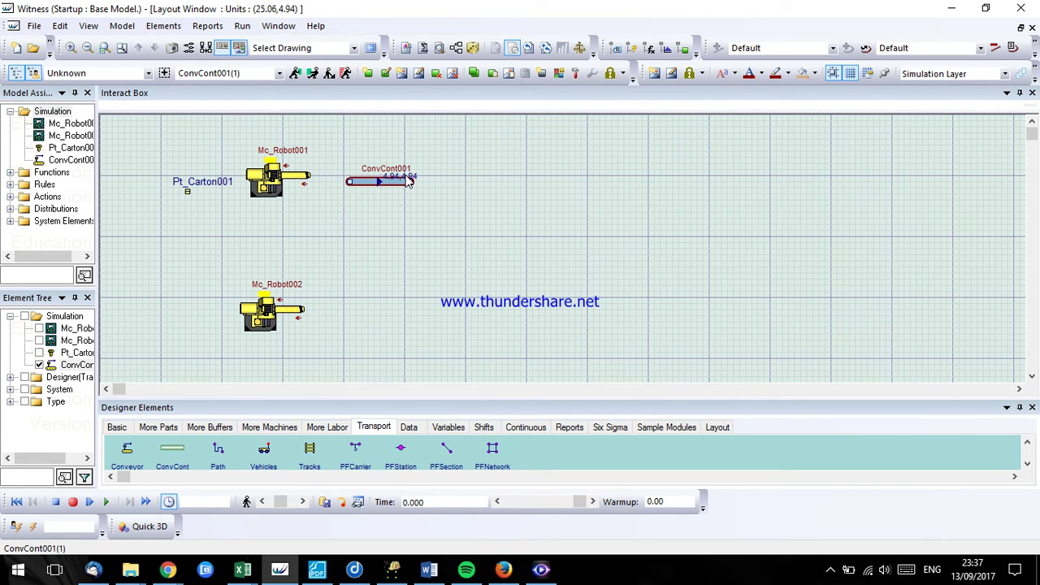
Step: Rename the conveyor to Conv1 and set its maximum capacity to 10
double_click(398, 181)
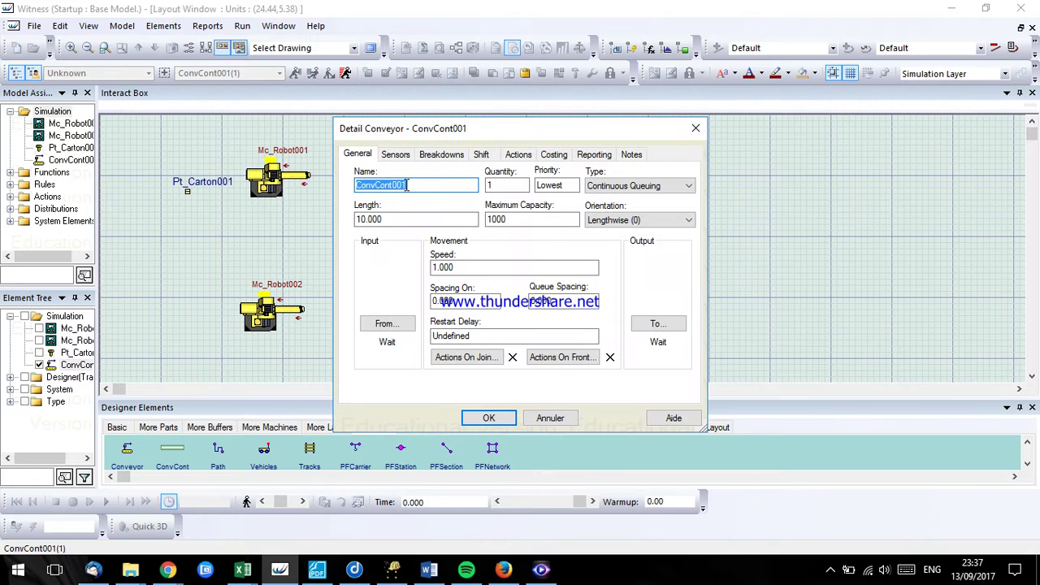
click(411, 185)
drag(411, 185, 377, 185)
key(BackSpace)
key(BackSpace)
text(1)
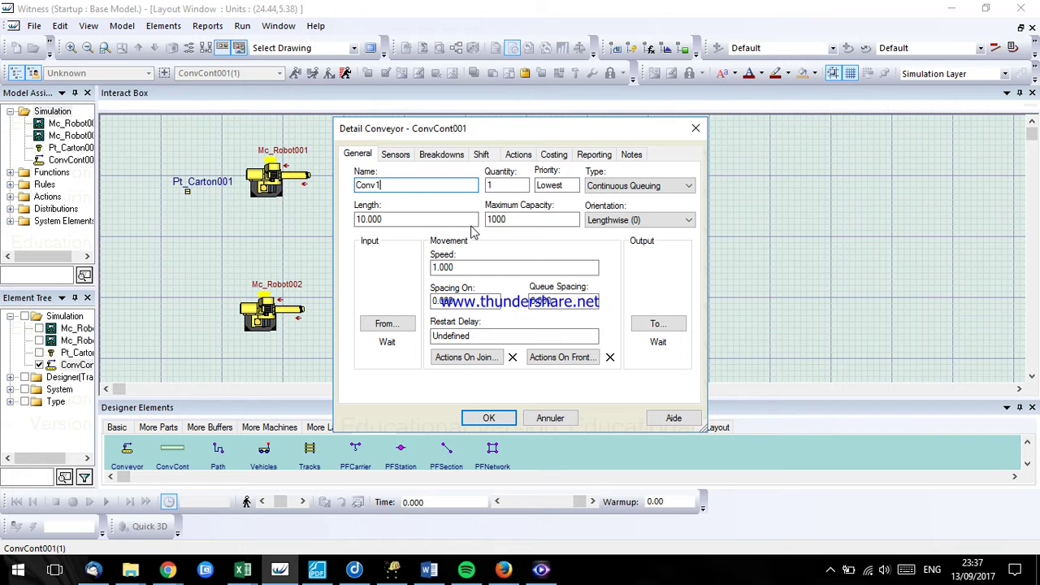
click(511, 220)
double_click(511, 220)
text(10)
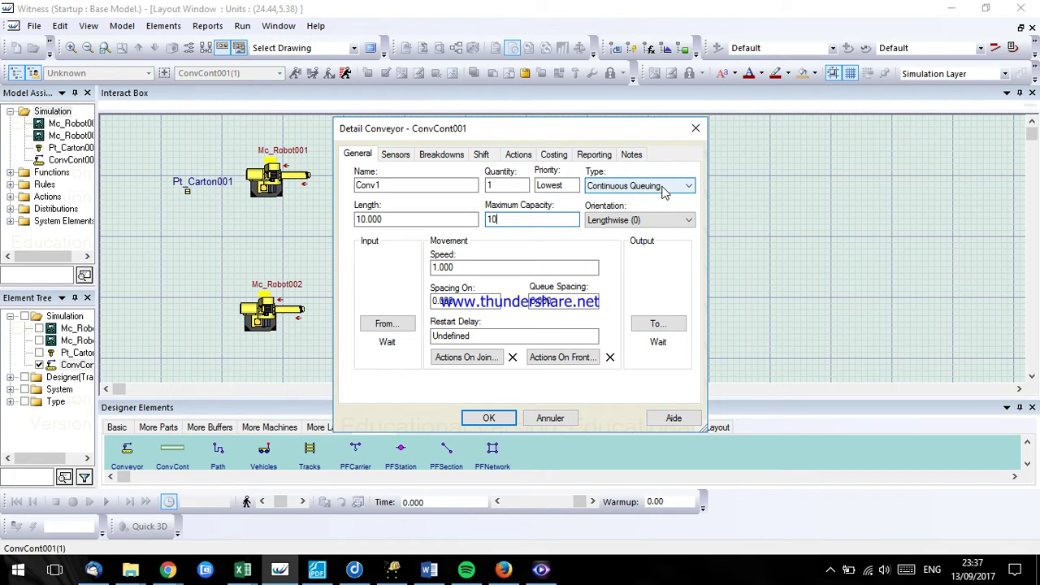
click(664, 187)
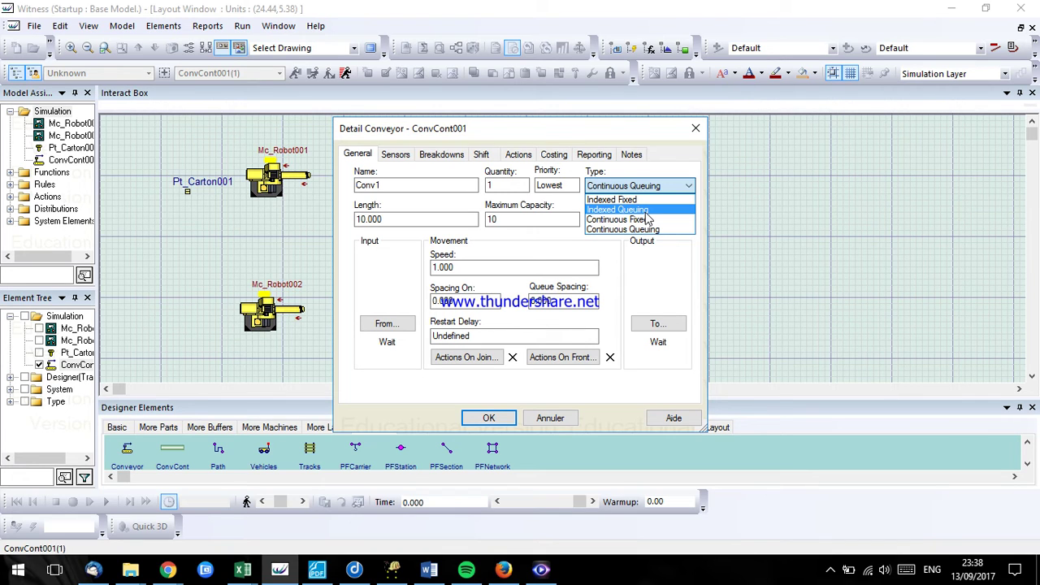
Step: Make Conv1 Indexed Queuing with a 2.5 index time, leaving From/To rules unchanged, and apply
click(647, 217)
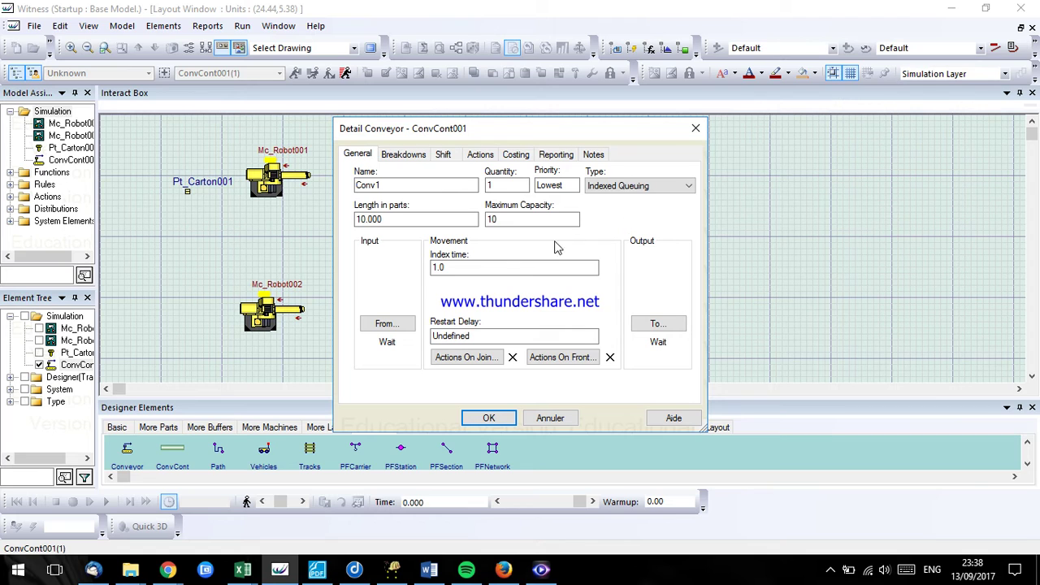
double_click(494, 266)
text(2)
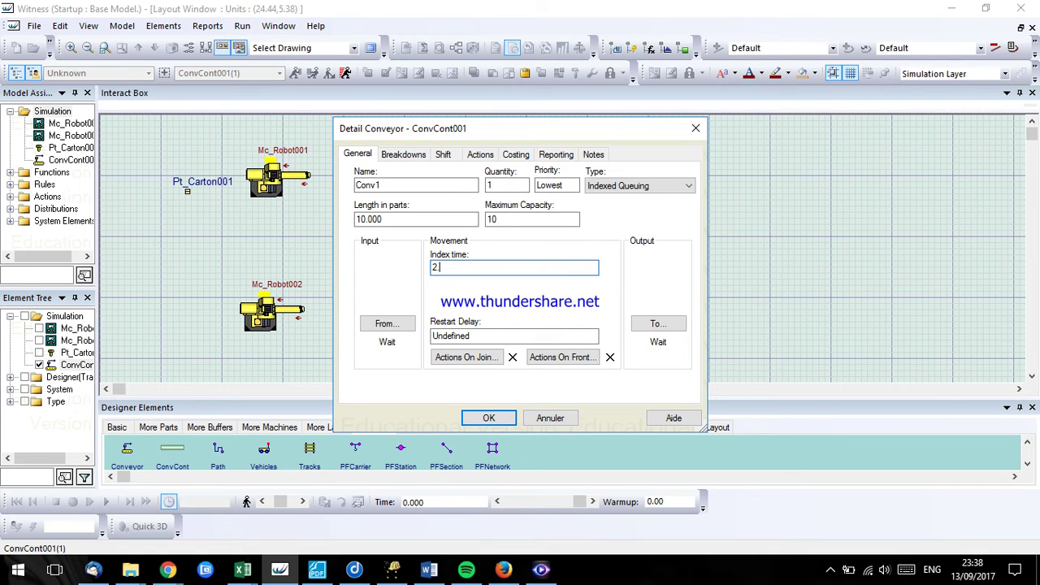
text(.5)
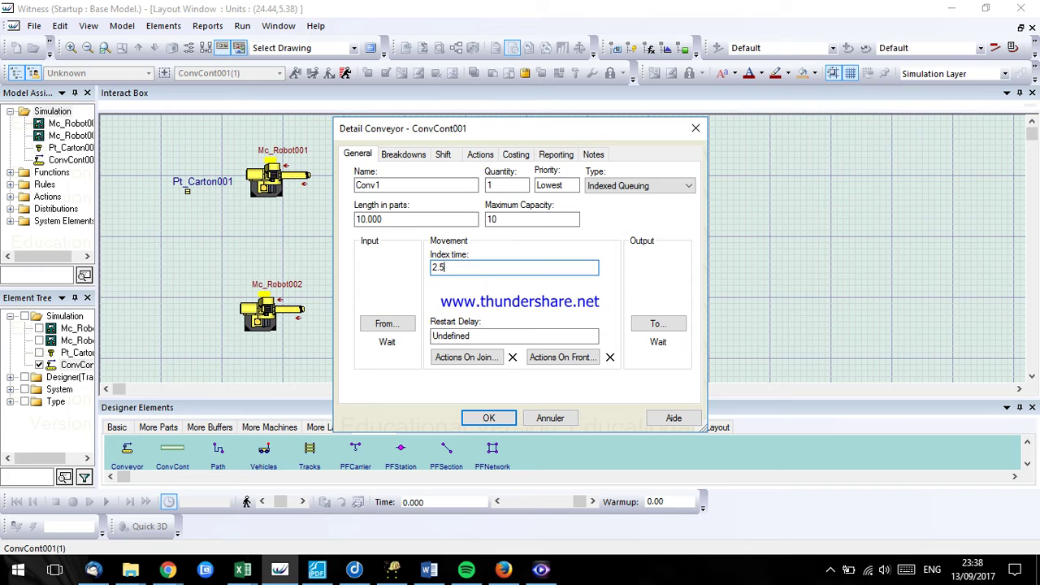
click(377, 328)
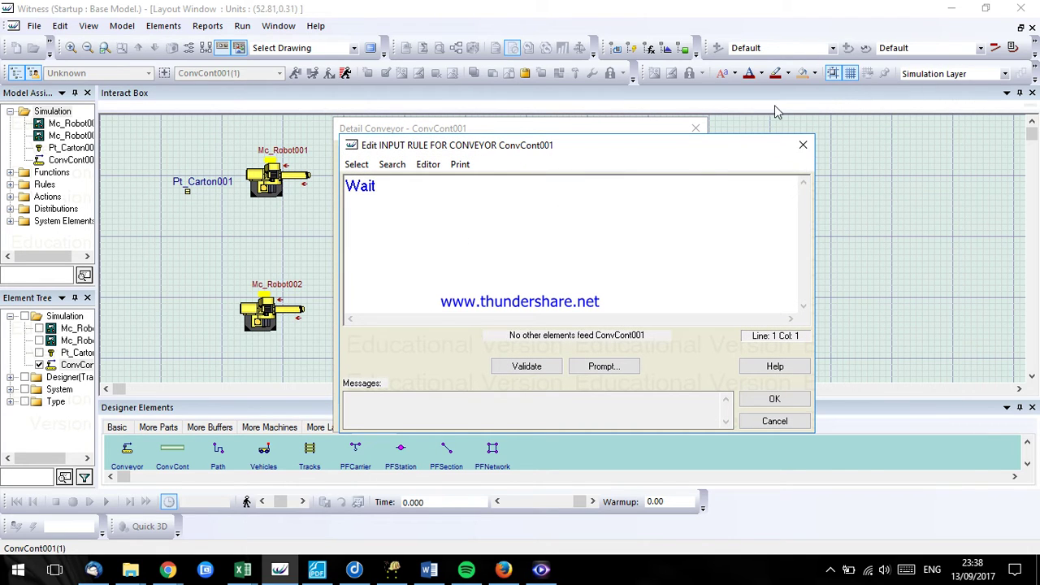
click(802, 144)
click(653, 324)
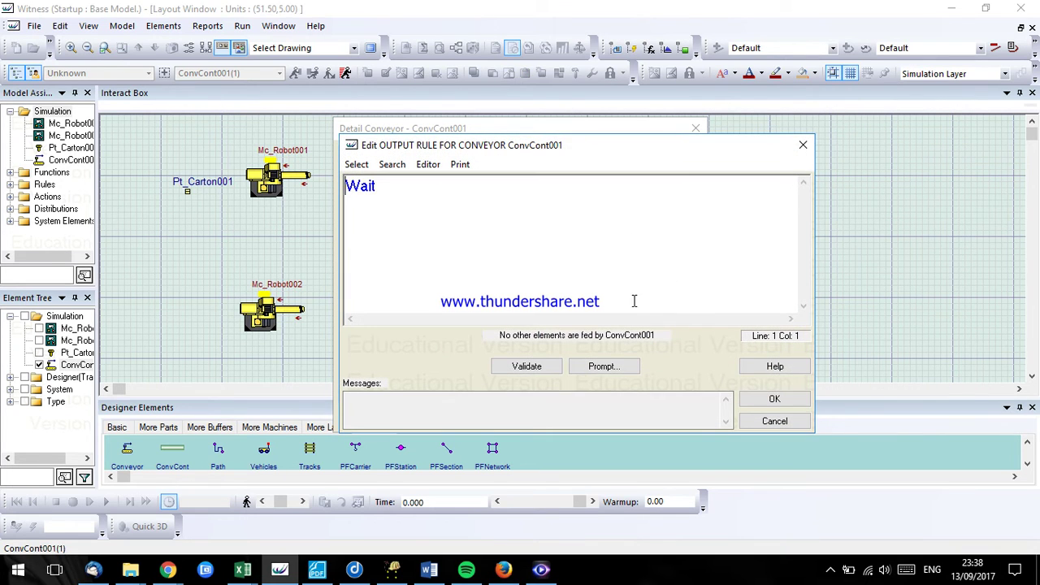
click(801, 145)
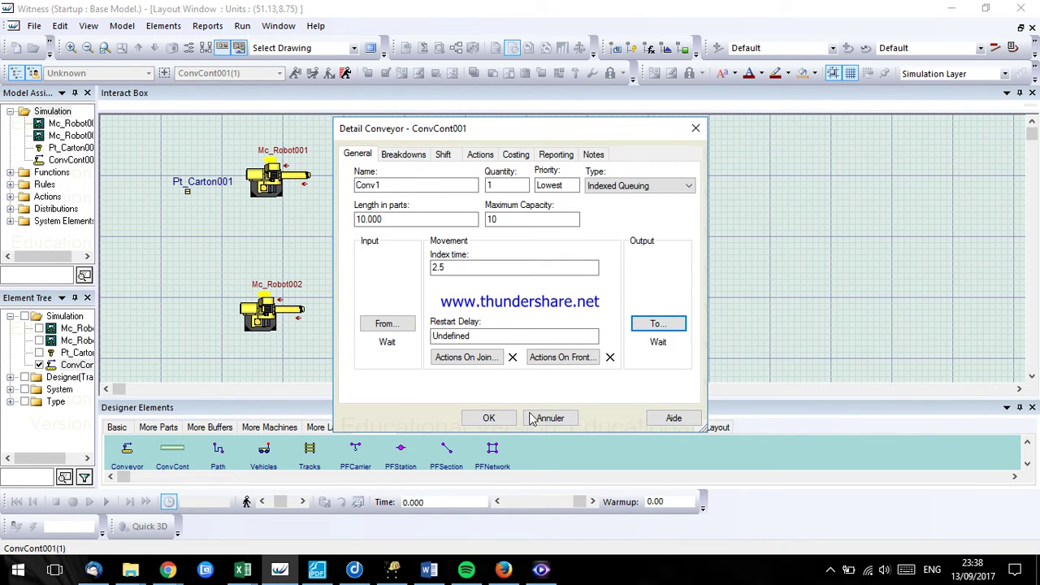
click(489, 418)
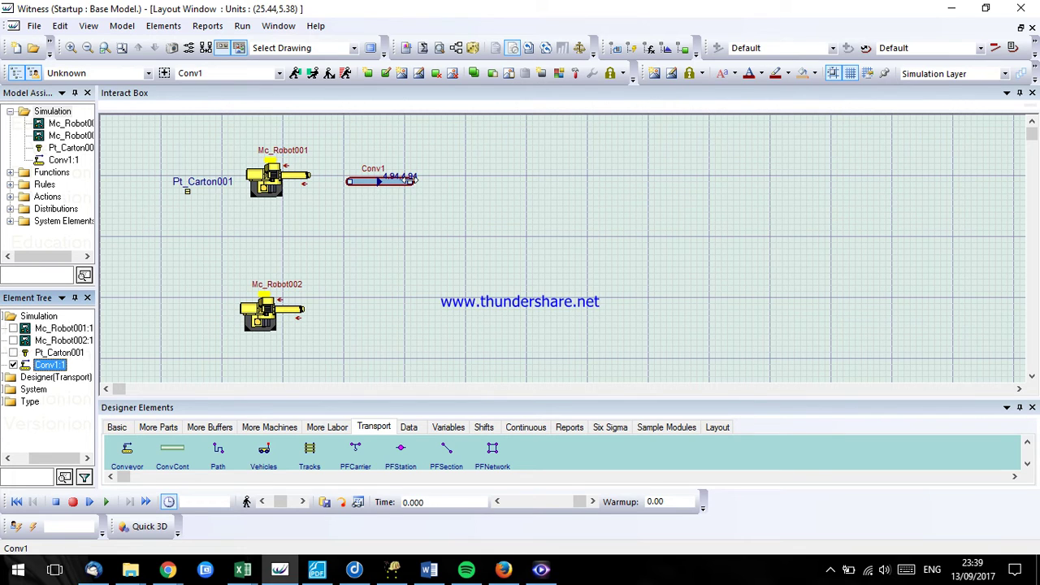
Step: Extend Conv1 right, bend it down and back toward Mc_Robot002 with a rounded curve
drag(413, 180, 663, 180)
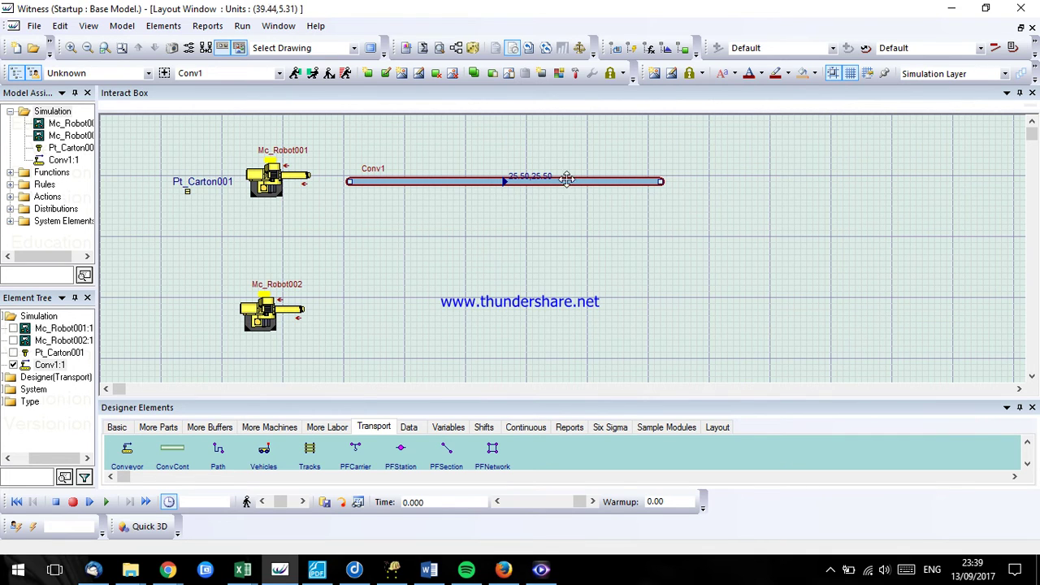
drag(663, 180, 755, 181)
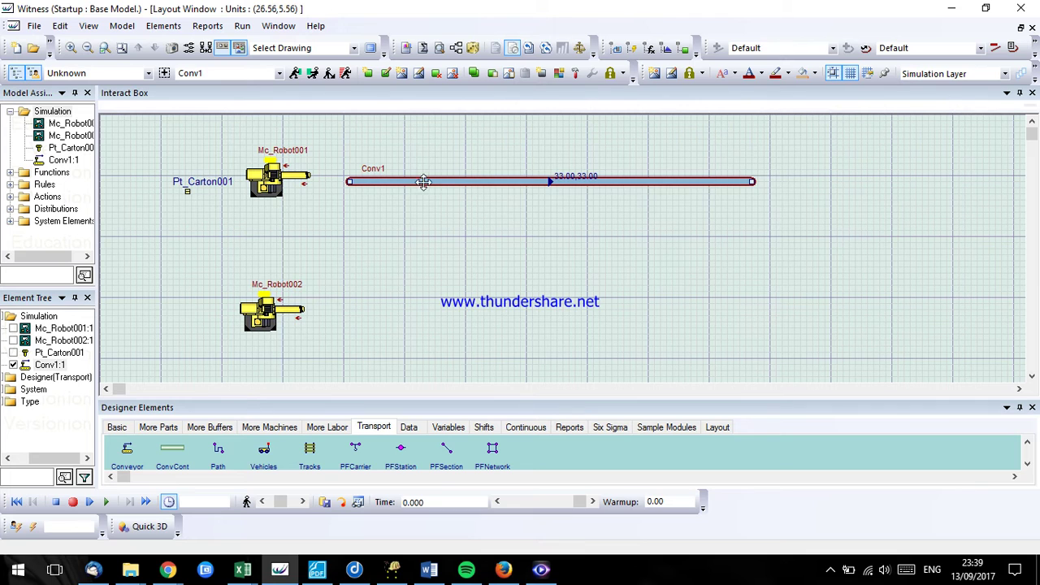
click(552, 180)
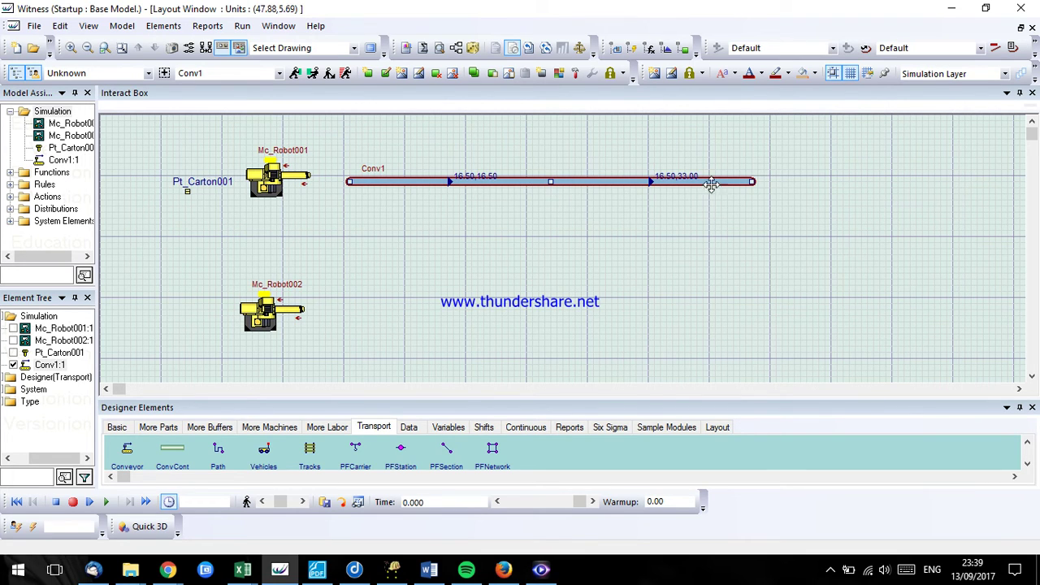
drag(754, 181, 550, 321)
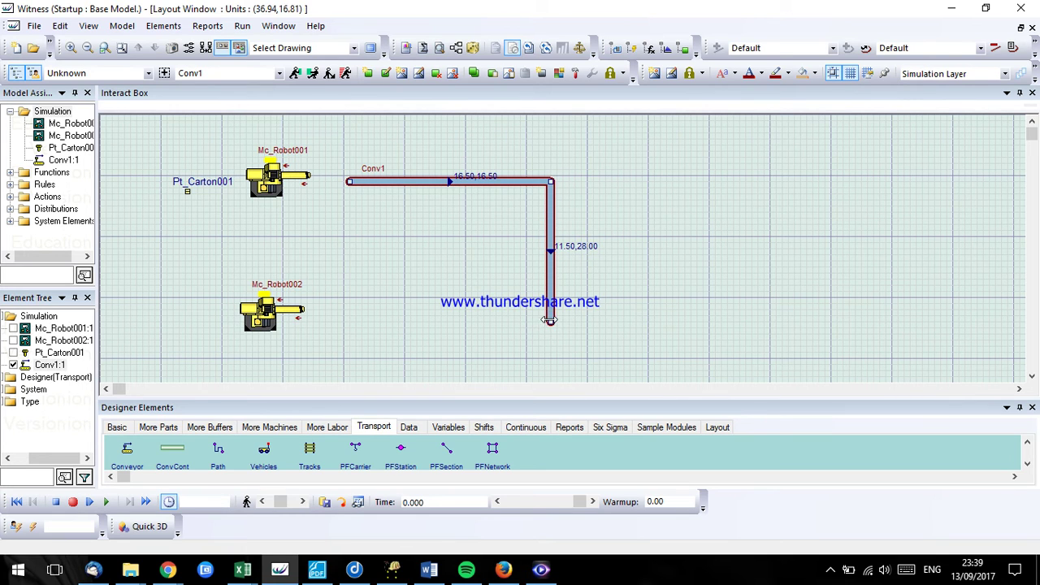
click(550, 253)
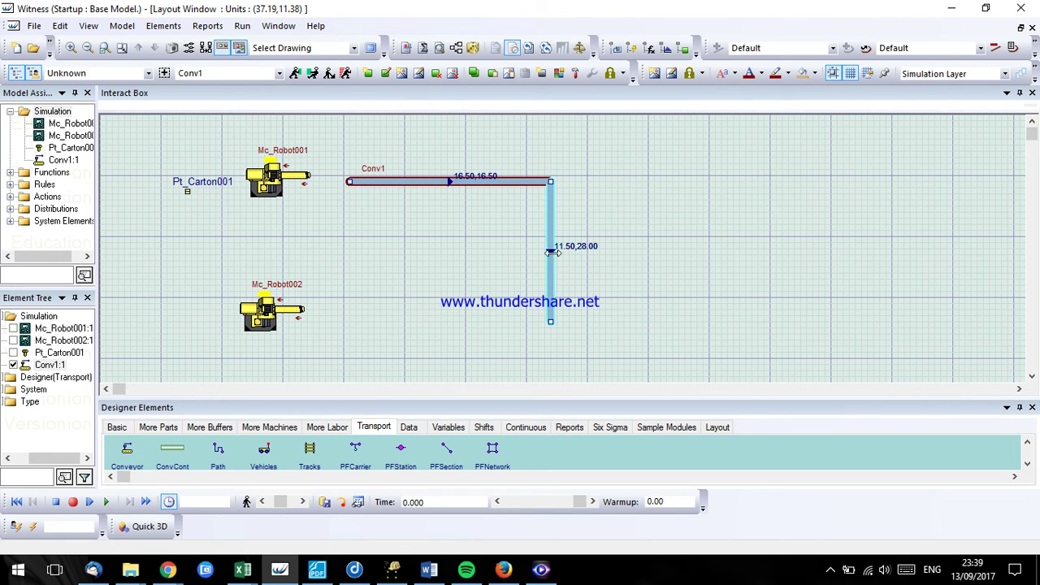
click(551, 252)
drag(550, 321, 343, 309)
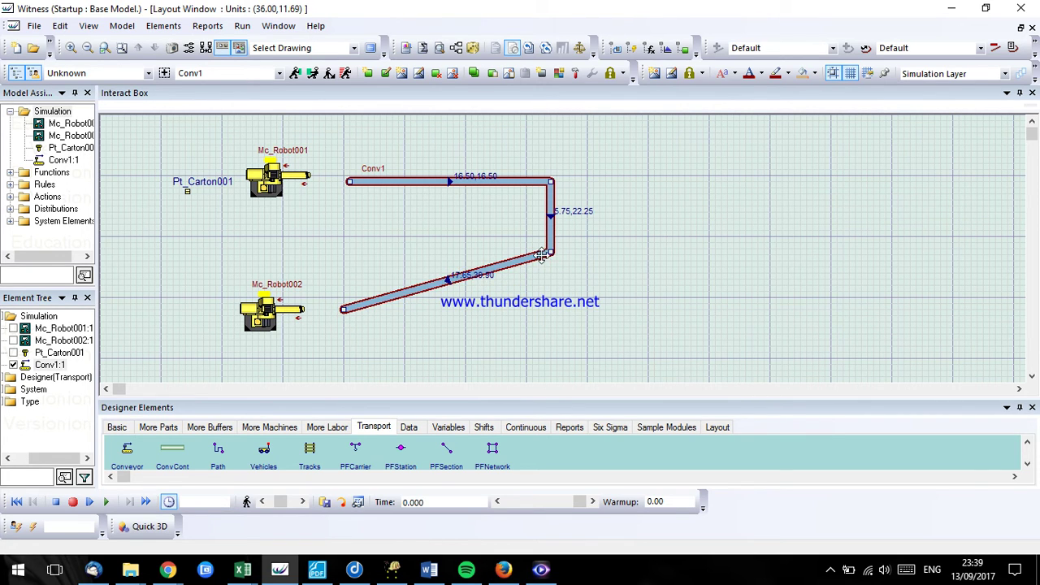
drag(550, 251, 553, 310)
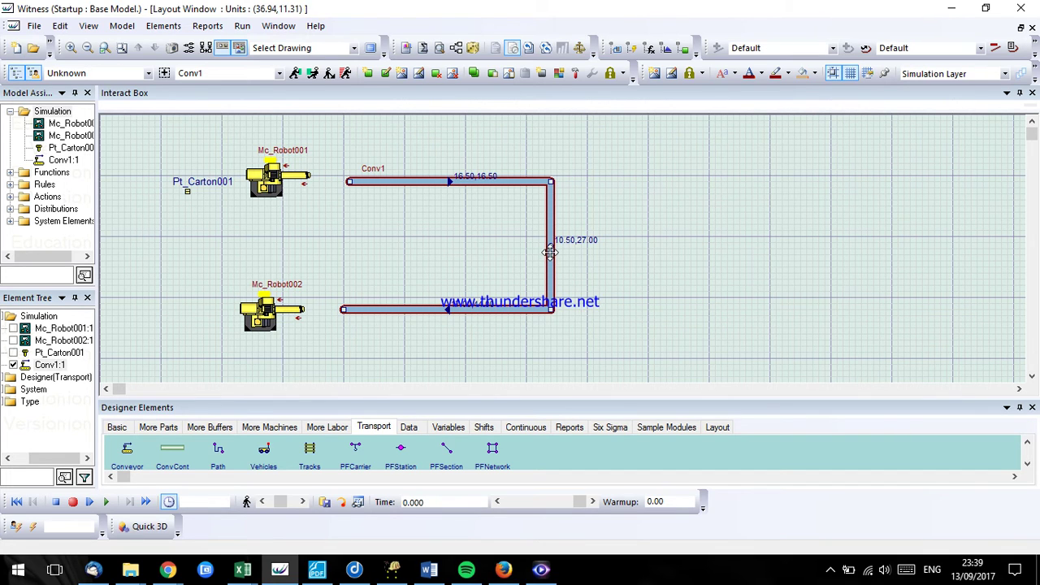
drag(551, 243, 594, 253)
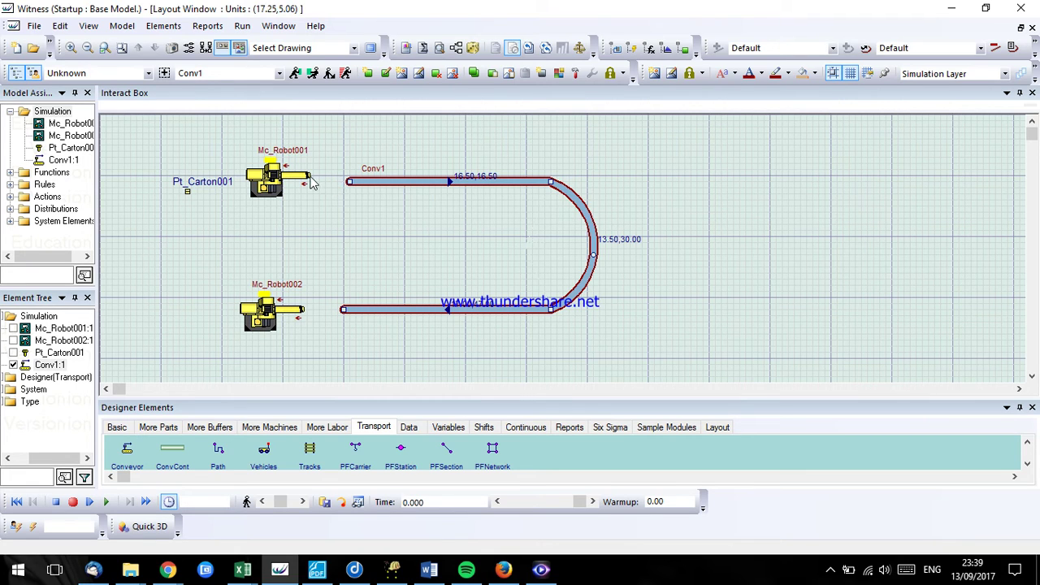
Step: Nudge Pt_Carton001 slightly down and right, leaving Conv1's details unchanged
click(187, 195)
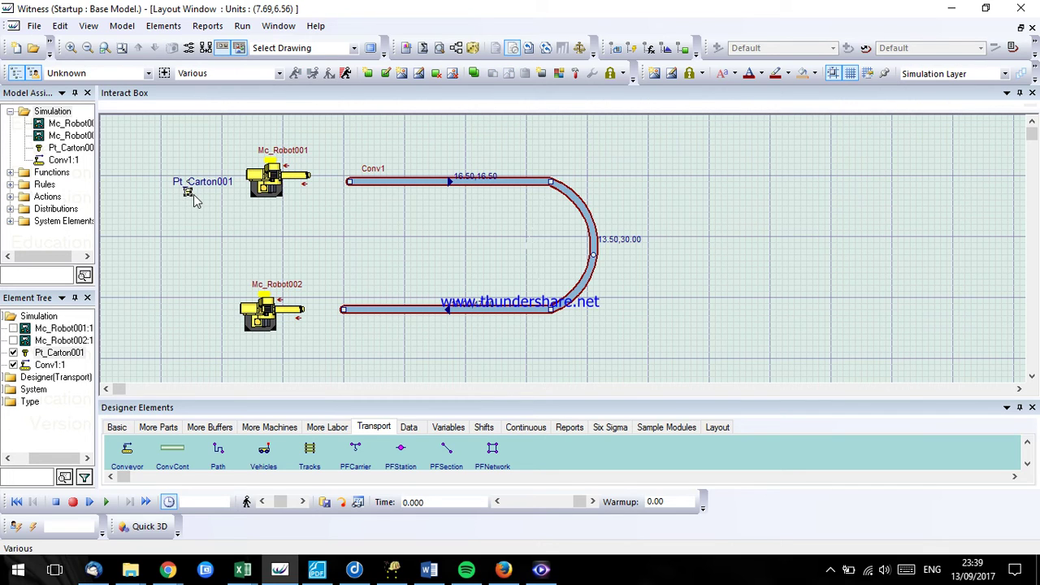
drag(193, 197, 201, 205)
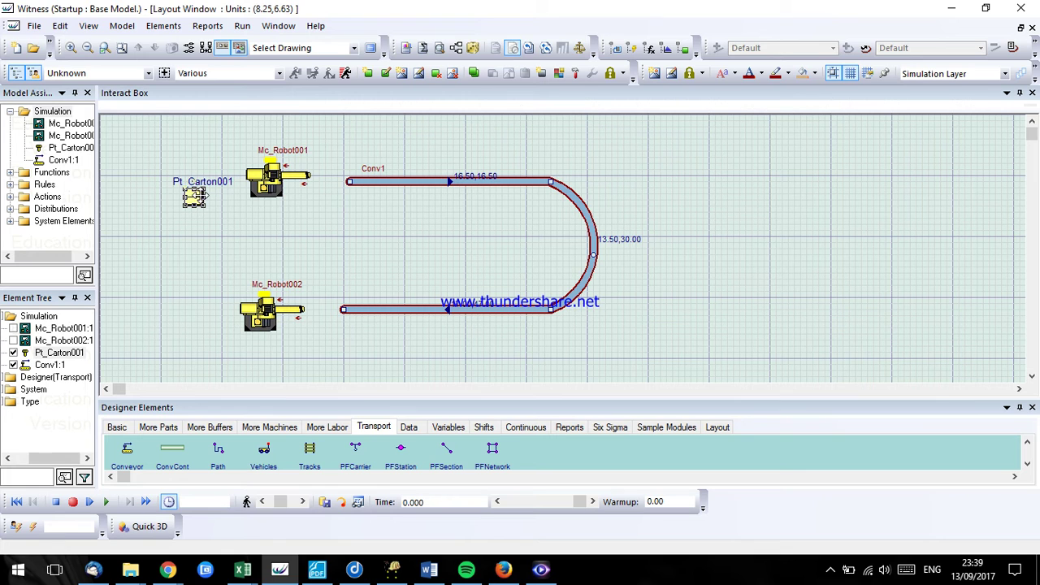
double_click(357, 181)
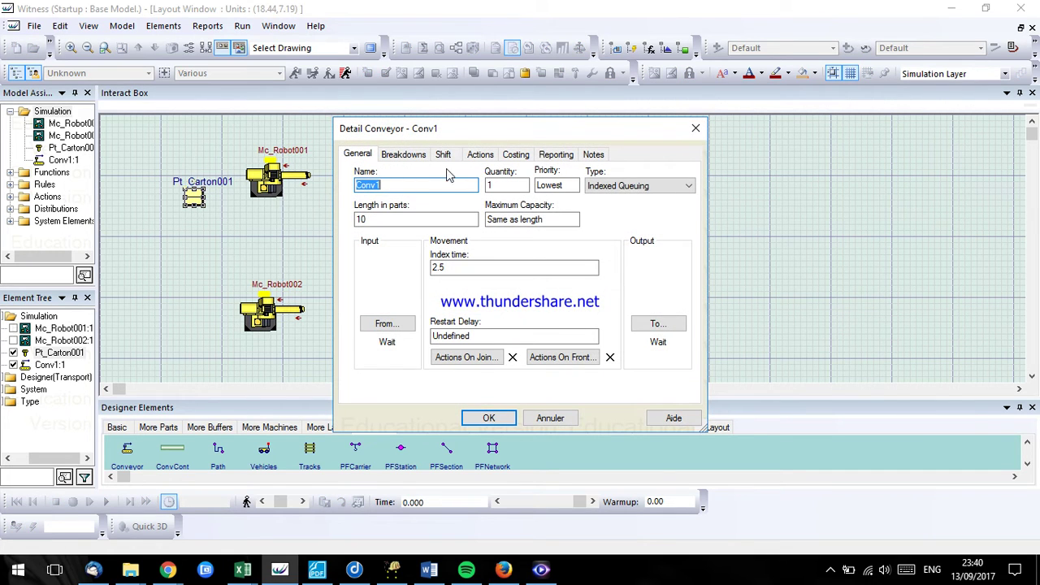
click(693, 127)
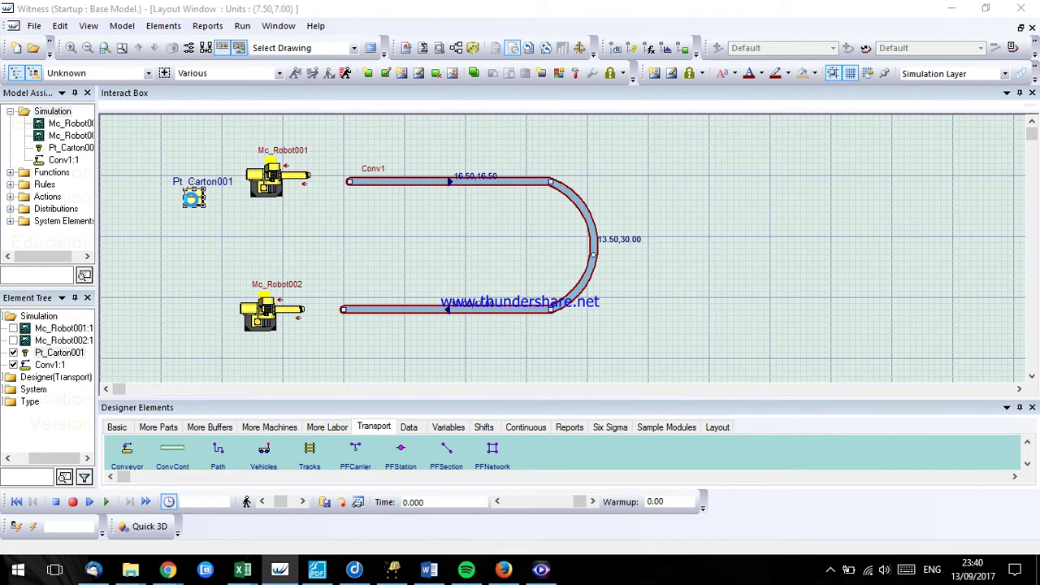
double_click(318, 207)
click(693, 128)
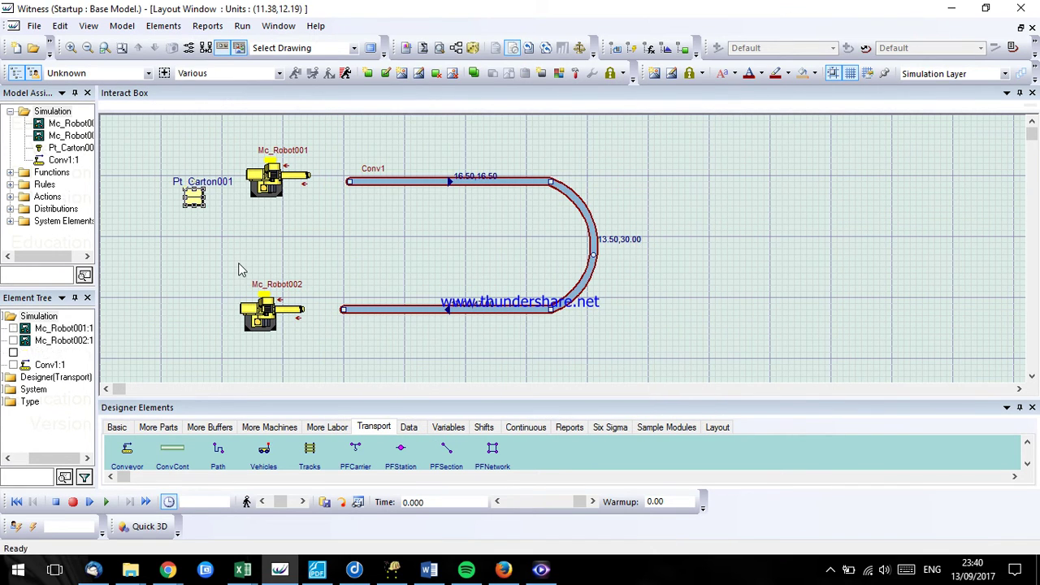
Step: Confirm Pt_Carton001's part details unchanged and select Mc_Robot001
double_click(191, 204)
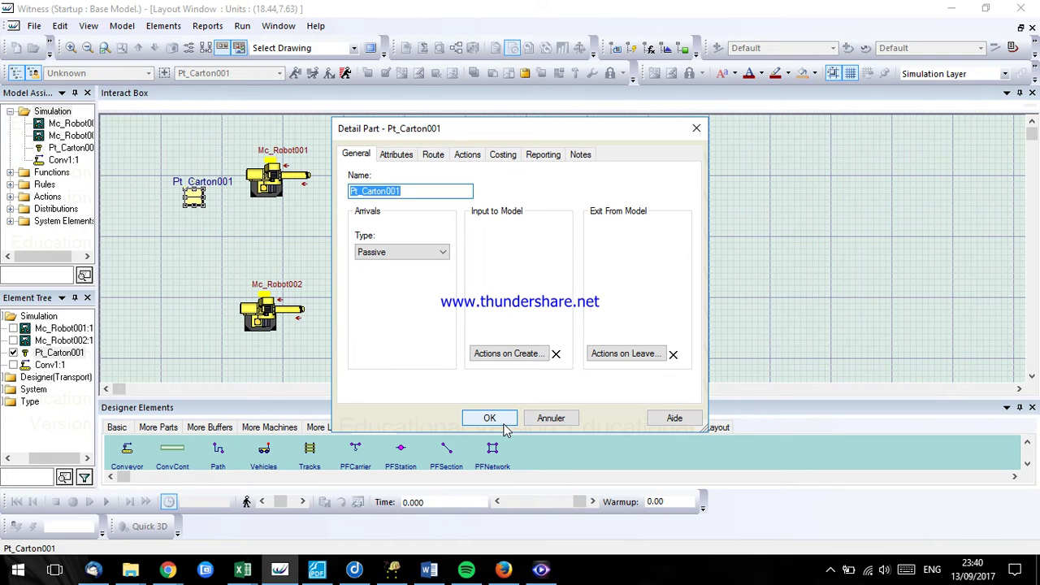
click(503, 423)
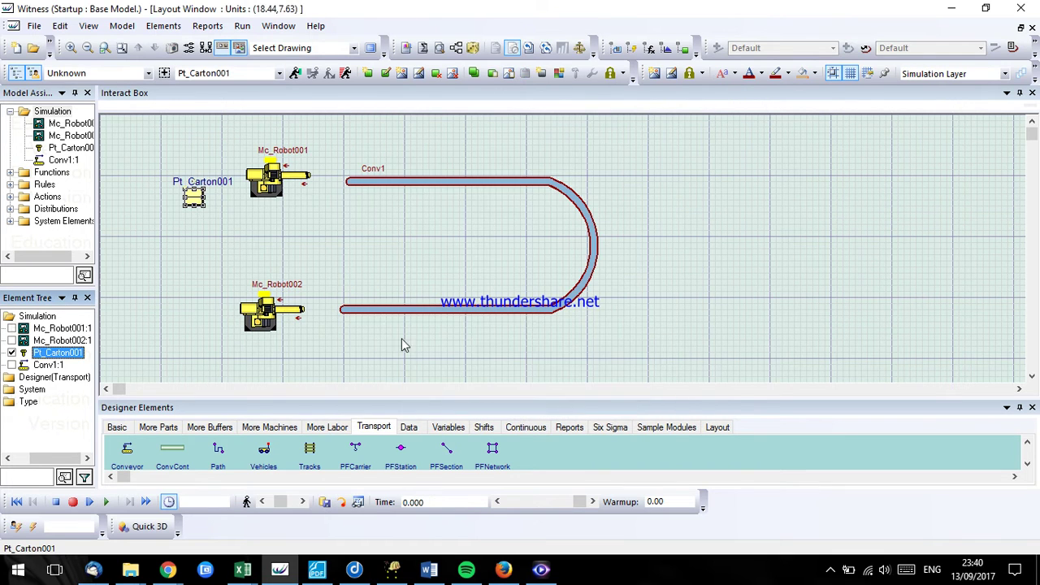
click(276, 191)
Step: Check Mc_Robot001's current Wait input rule in its machine details
double_click(277, 191)
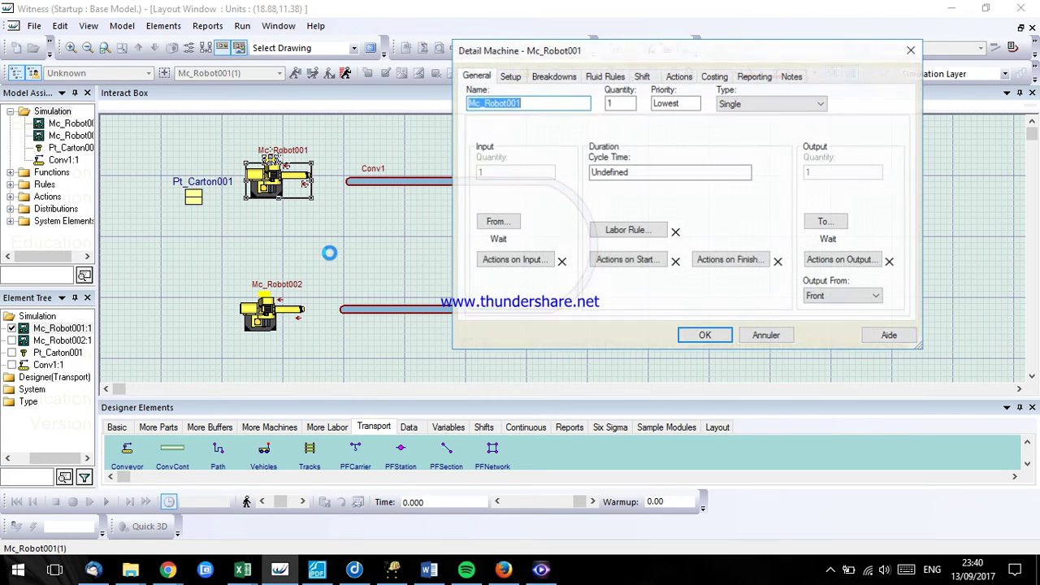
click(524, 222)
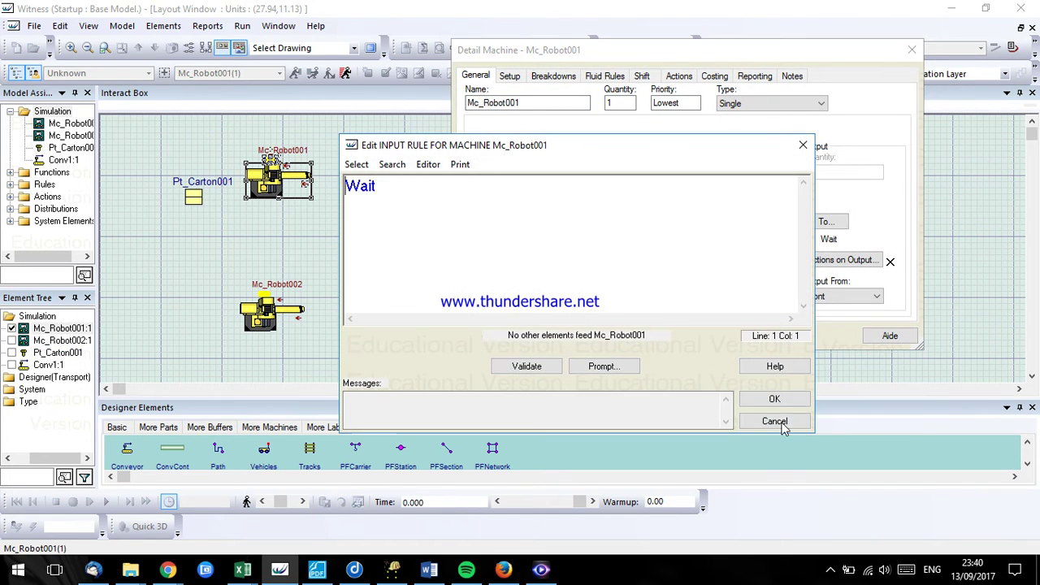
click(771, 398)
click(716, 338)
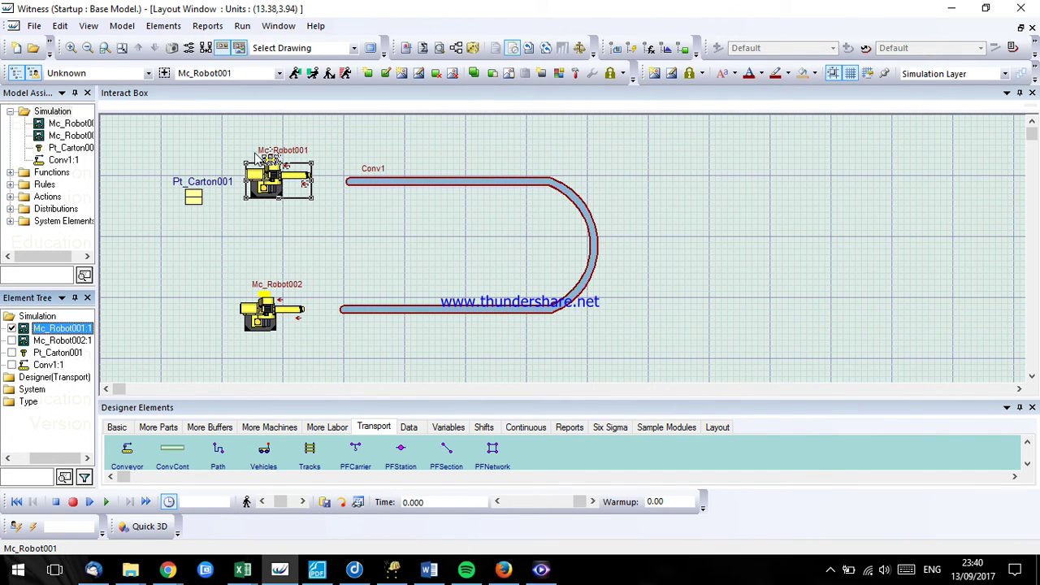
Step: Set up a visual input rule pulling Pt_Carton001 from the world
click(313, 74)
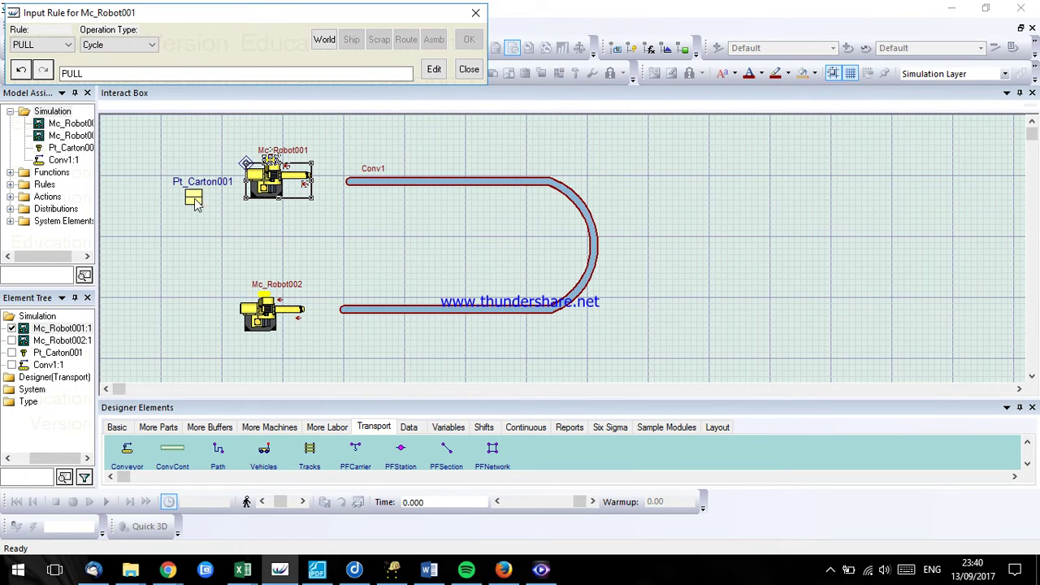
click(322, 42)
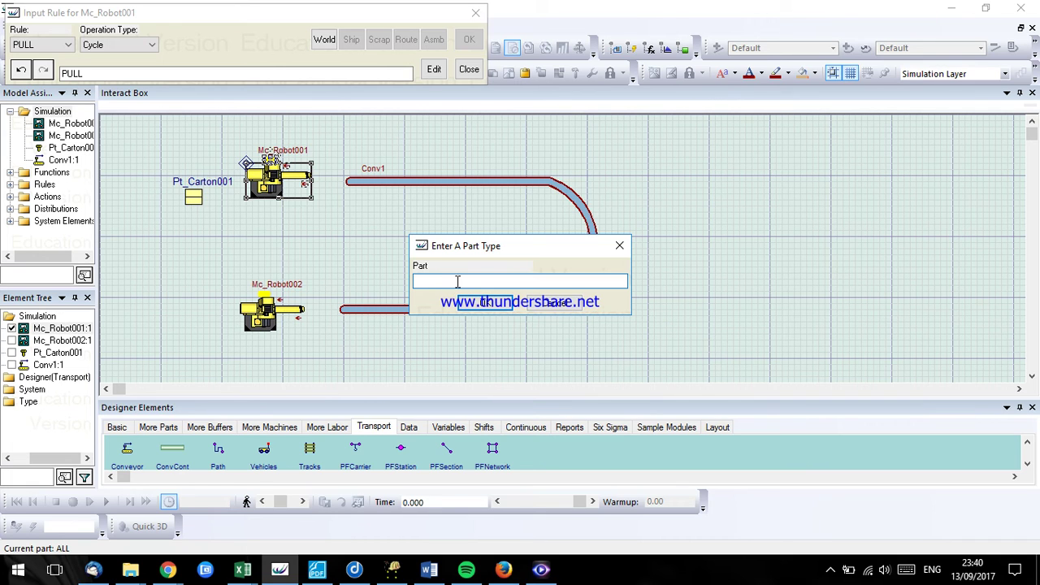
click(195, 199)
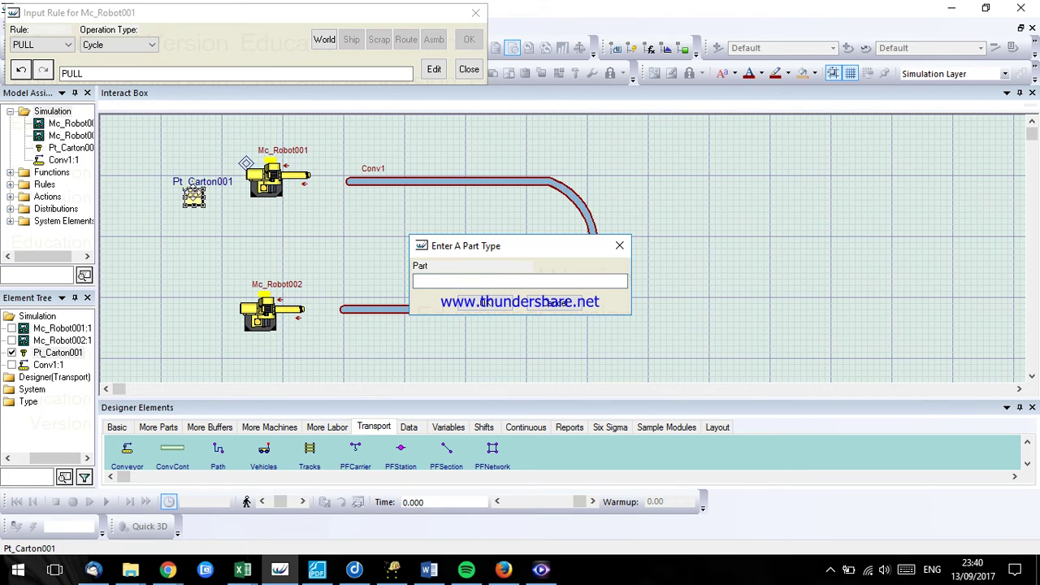
click(455, 280)
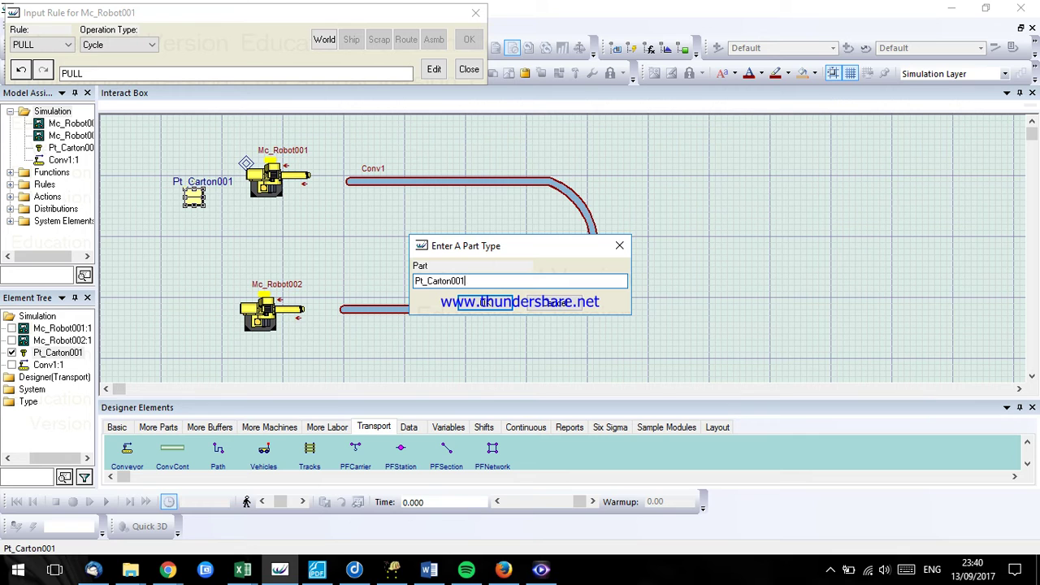
key(Return)
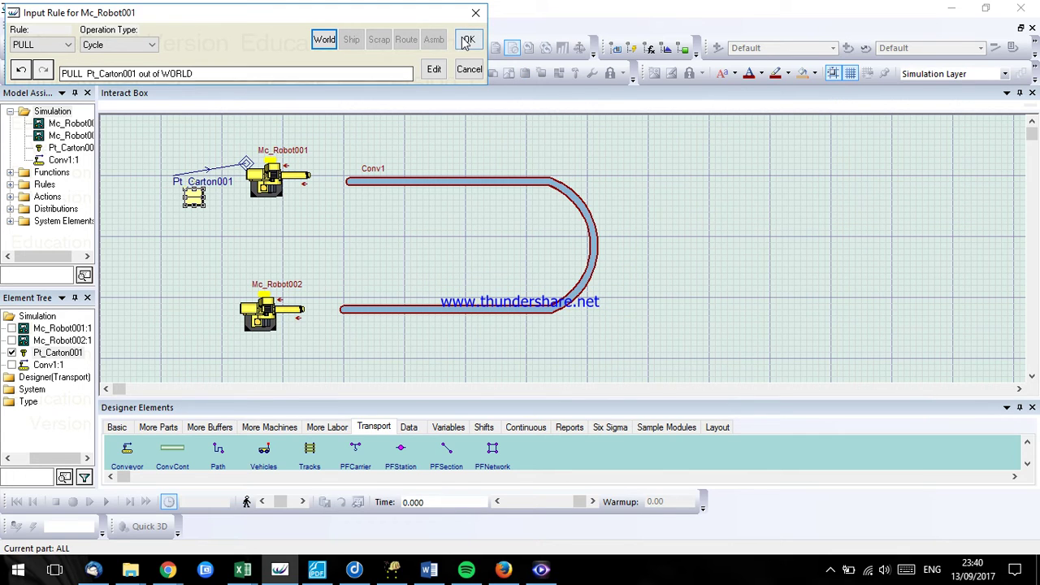
click(469, 69)
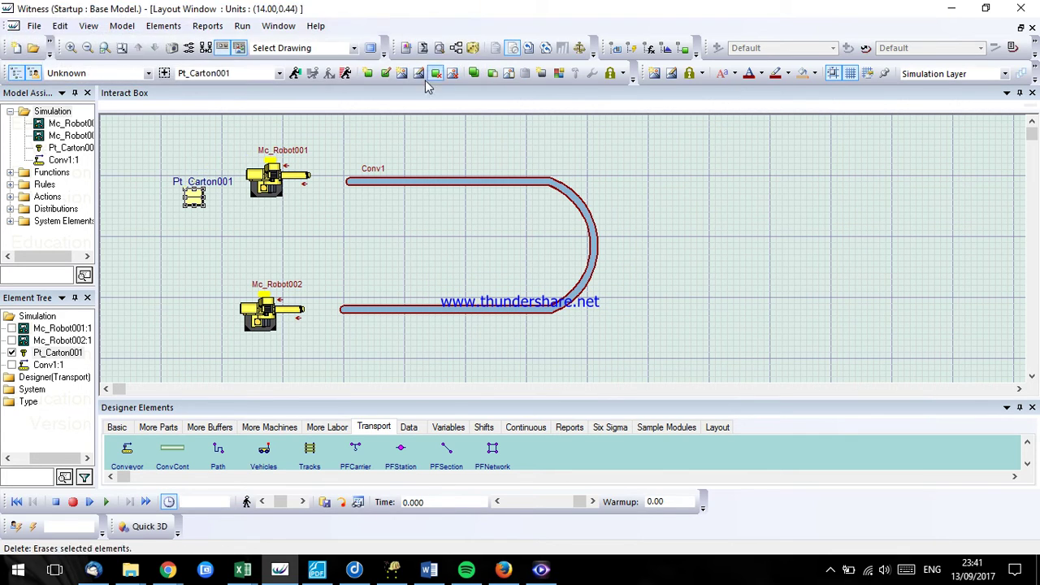
Step: Redefine and save Mc_Robot001's input rule as PULL Pt_Carton001 out of WORLD
click(271, 158)
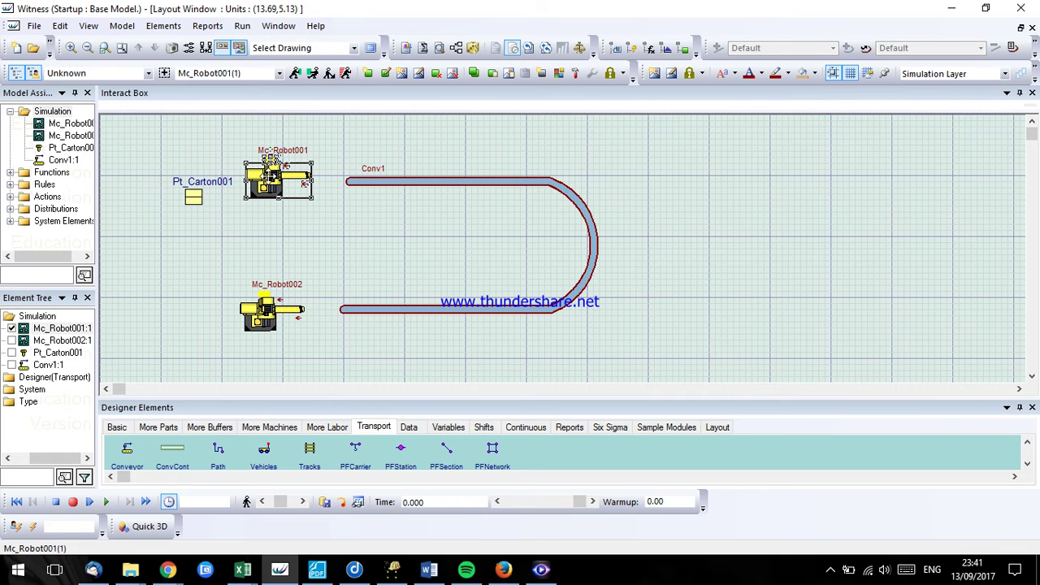
click(312, 74)
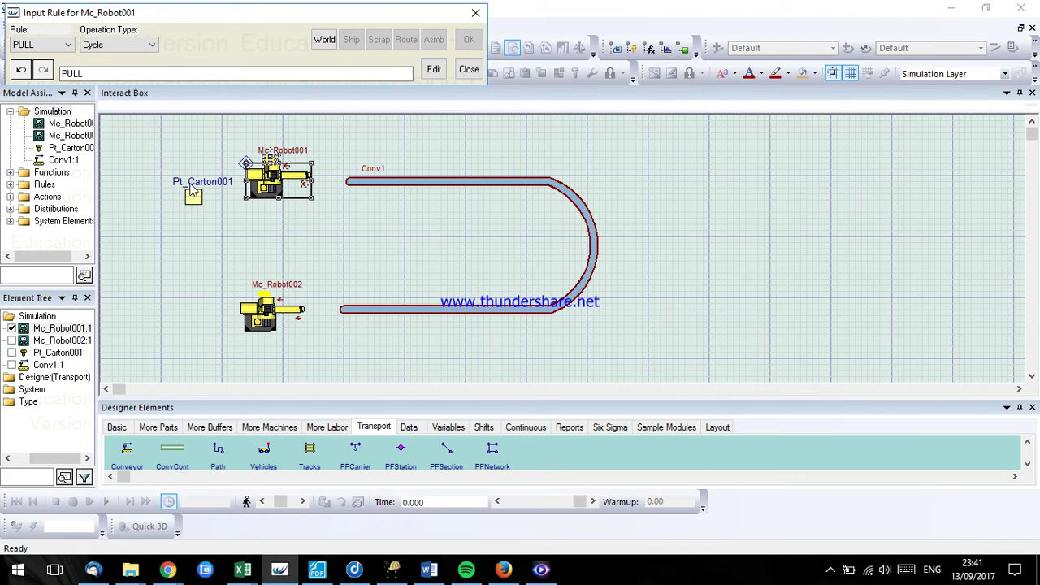
click(71, 148)
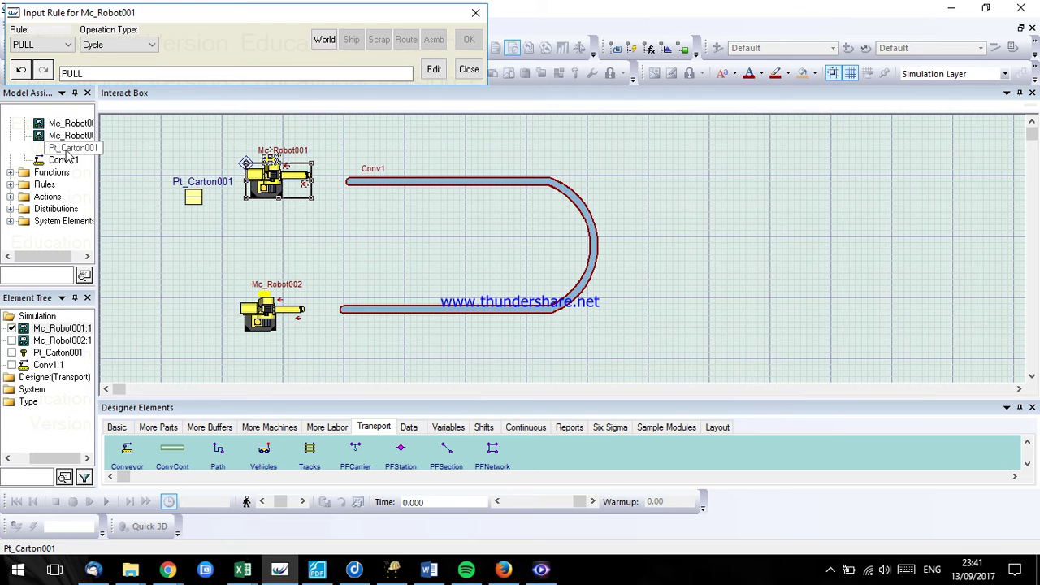
click(324, 40)
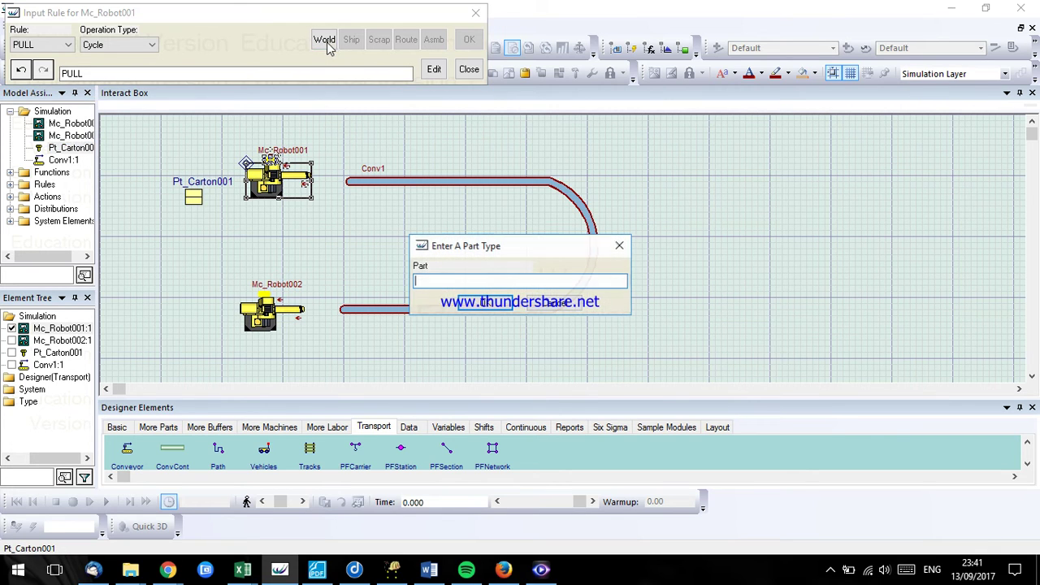
click(84, 154)
click(465, 282)
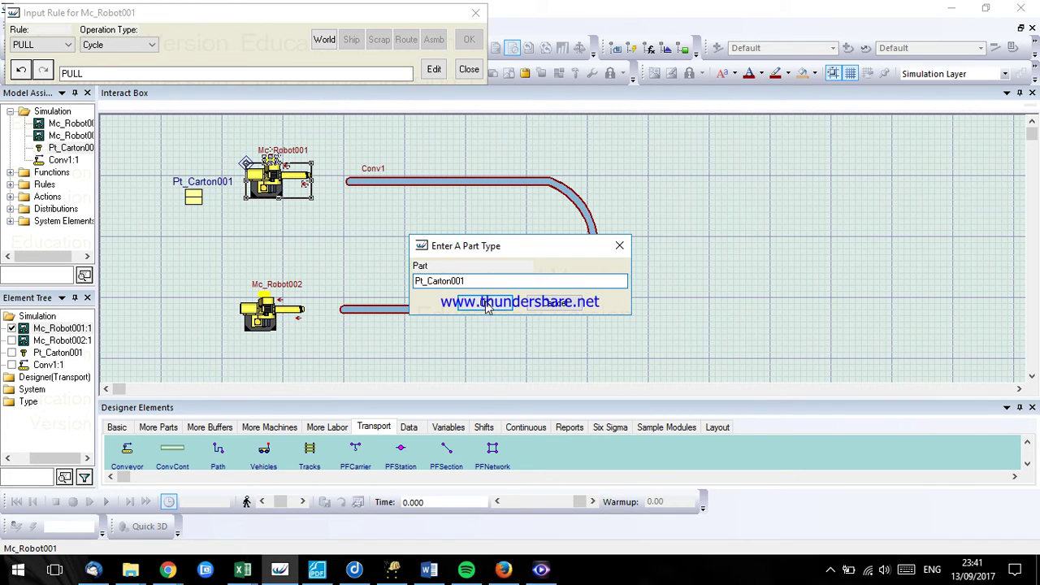
key(Return)
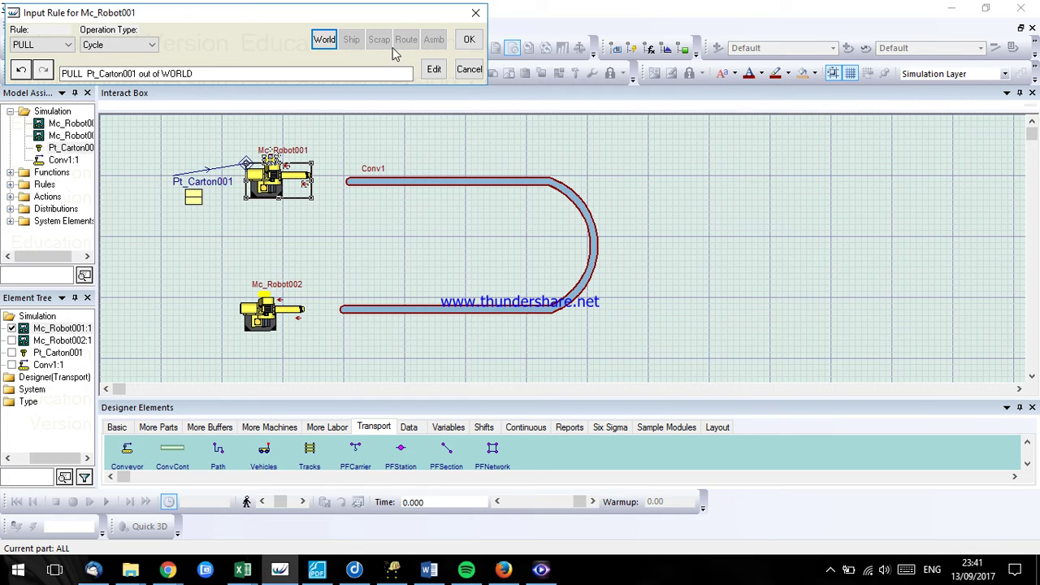
click(469, 39)
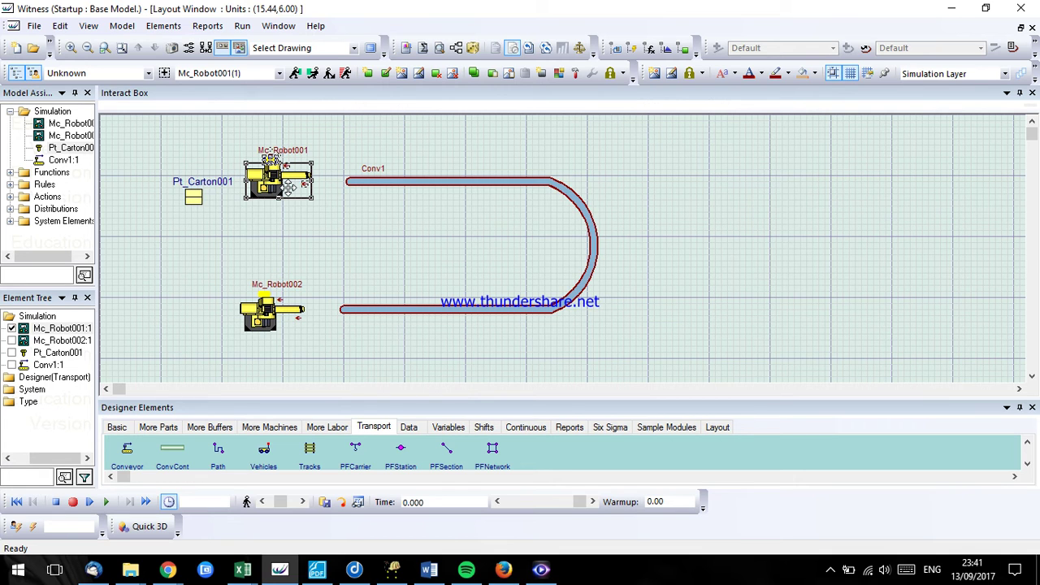
Step: Replace Mc_Robot001's Wait output rule with 'Push to Conv1', validate and save
double_click(289, 187)
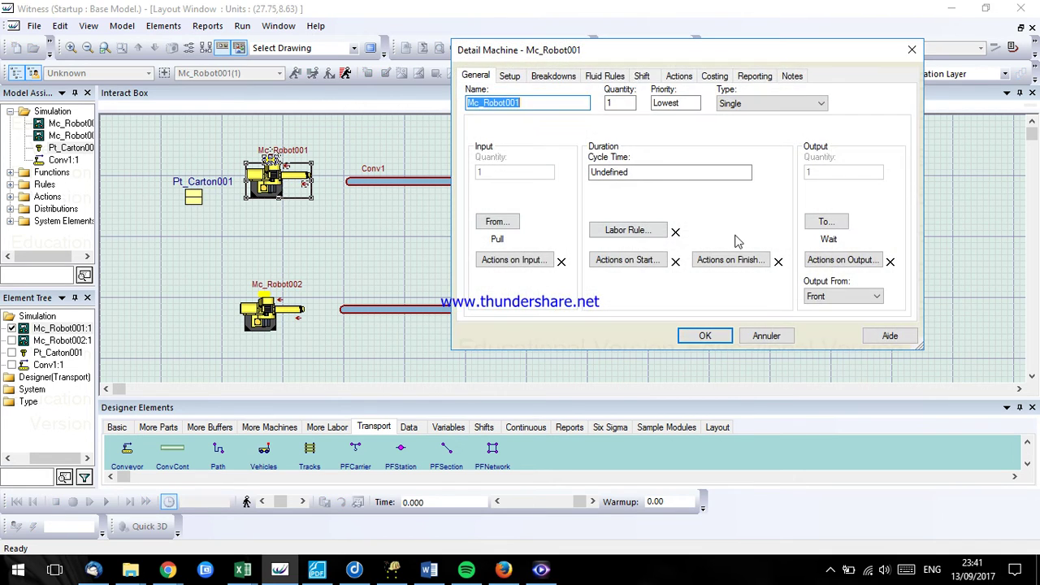
click(825, 224)
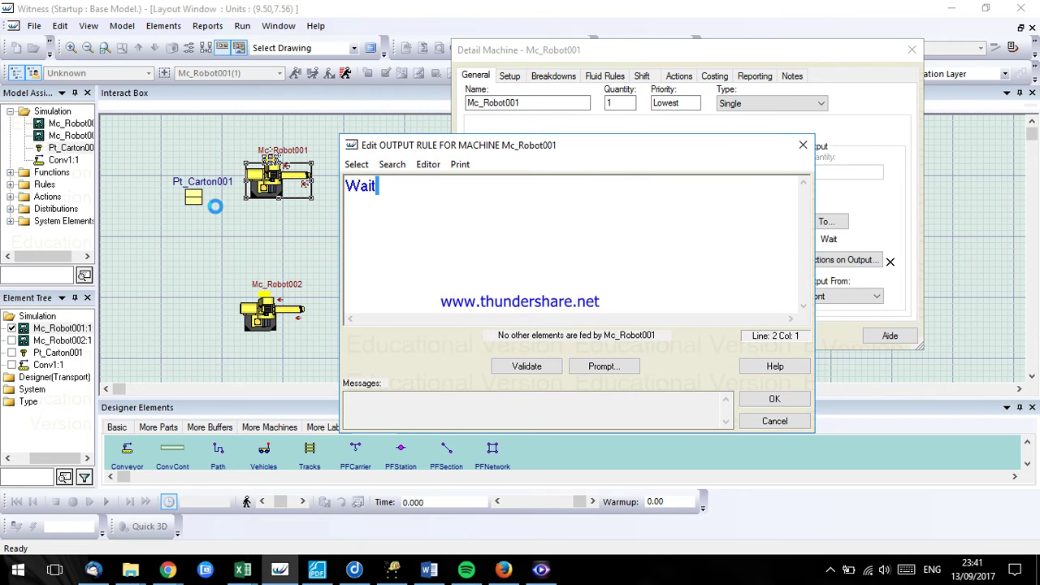
drag(376, 186, 342, 187)
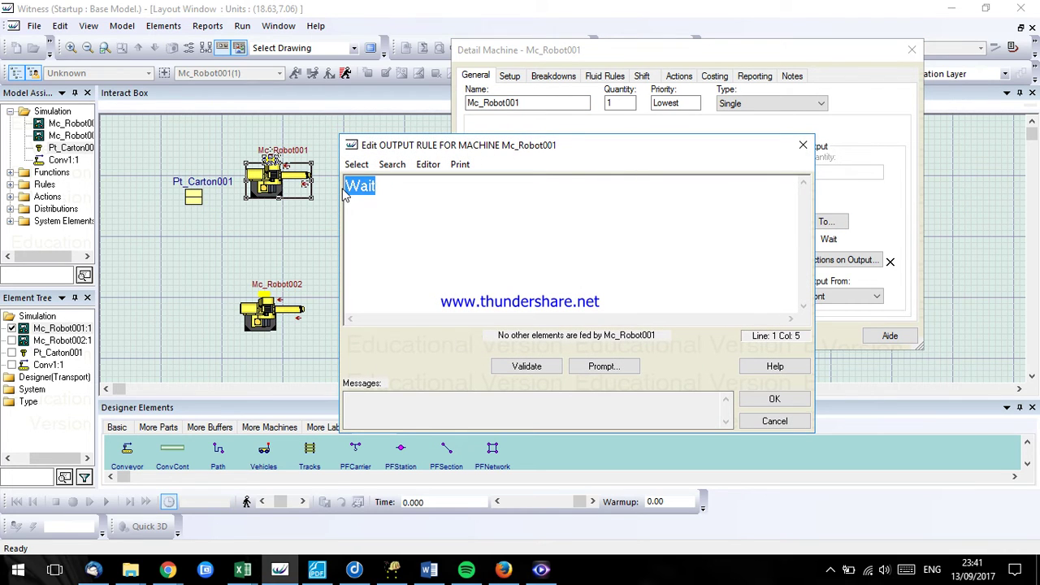
text(Push)
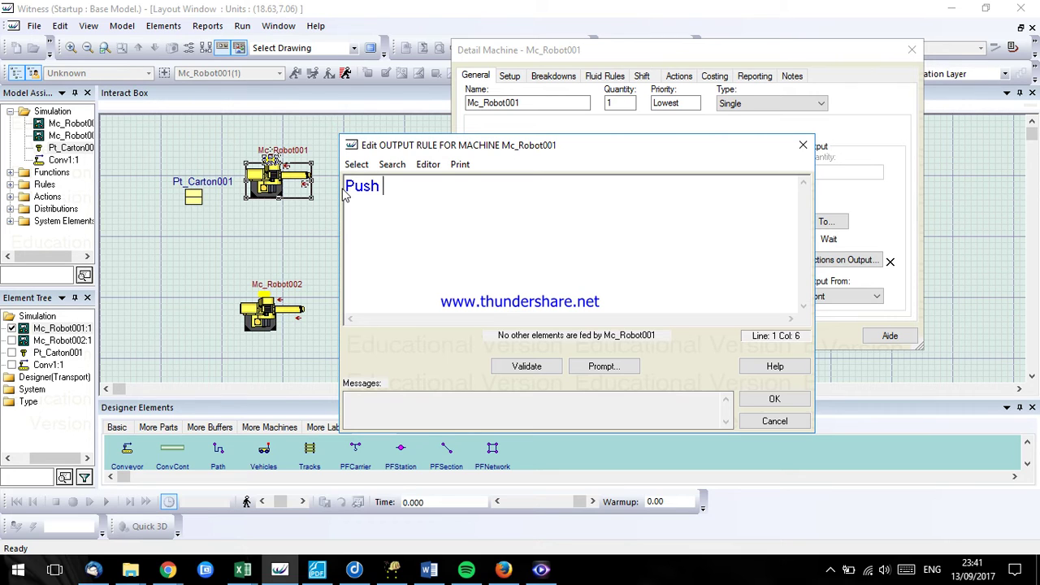
text(to Conv)
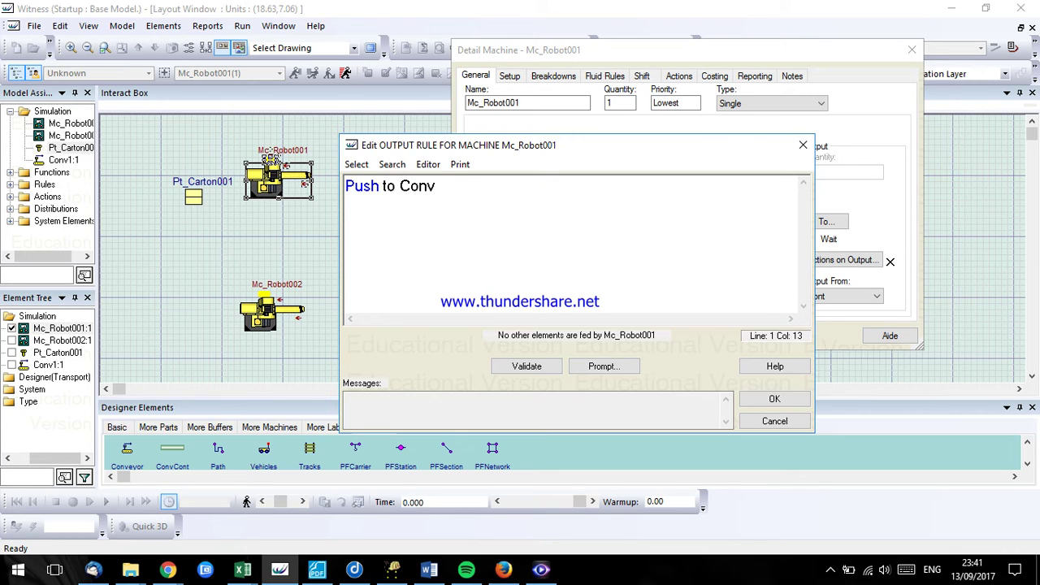
text(1)
click(546, 368)
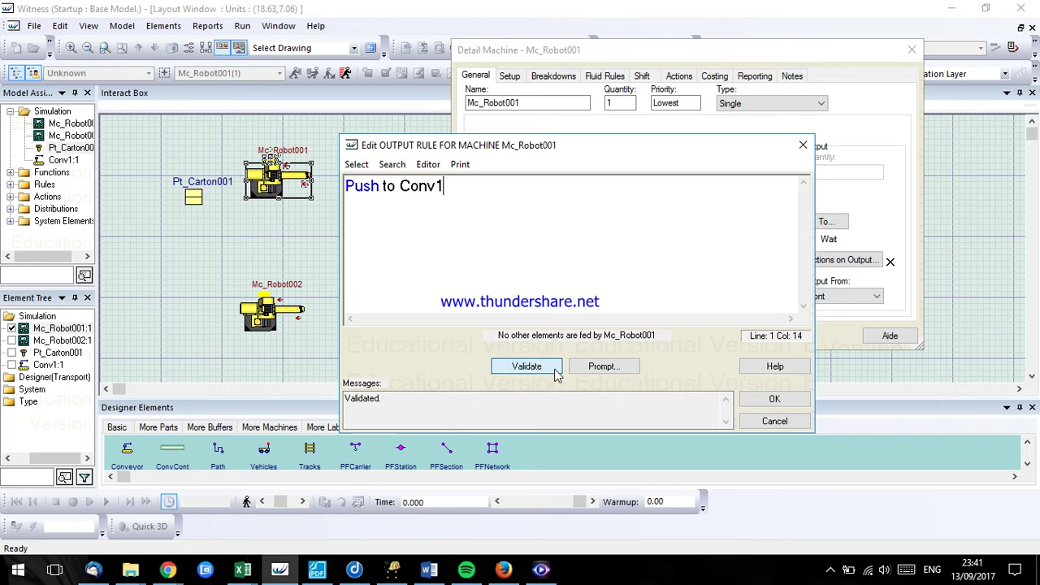
click(774, 398)
click(704, 335)
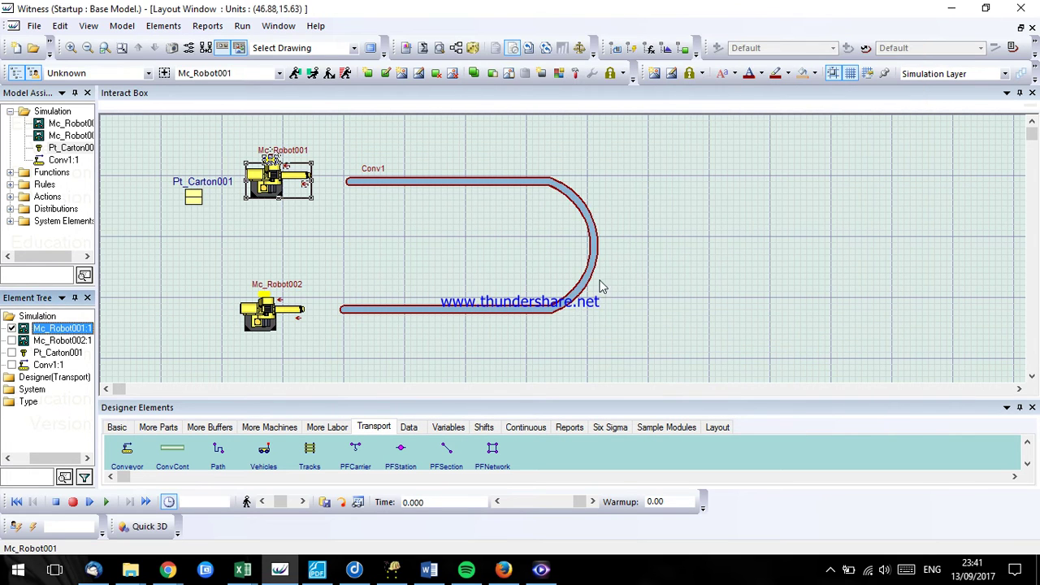
Step: Turn on element flow arrows and review Mc_Robot002's machine details
click(205, 48)
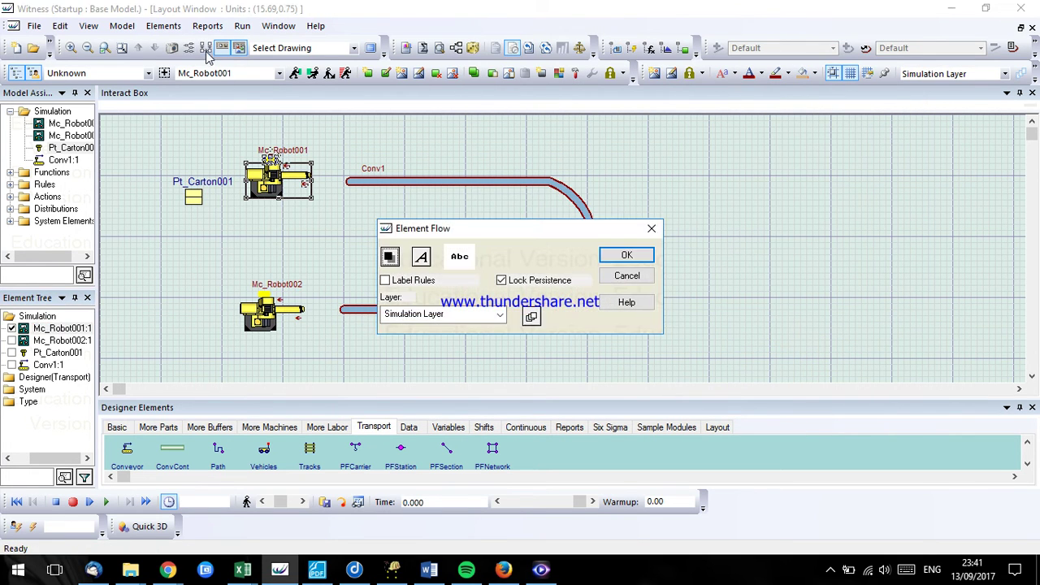
click(626, 257)
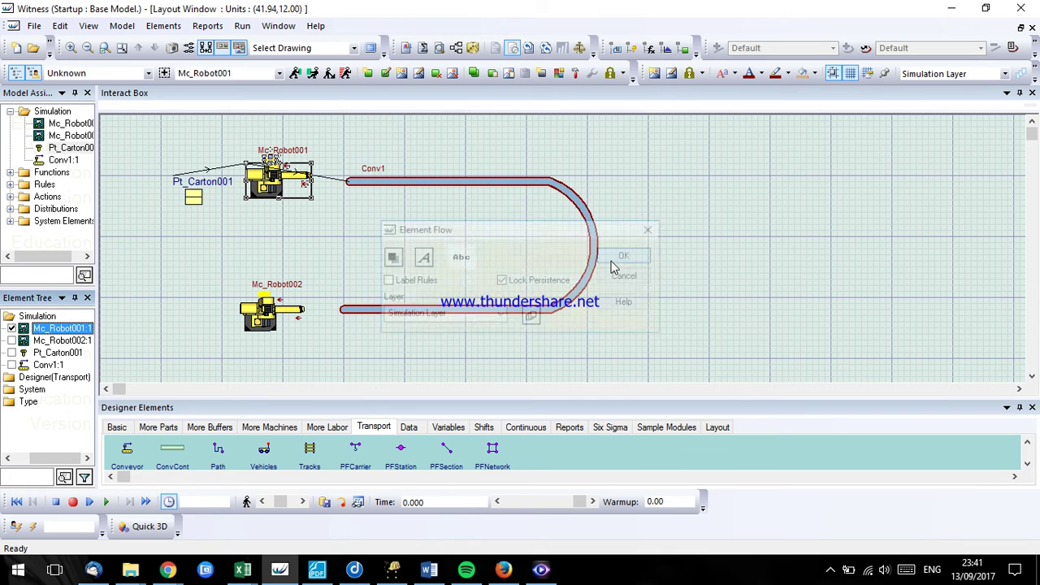
click(269, 307)
double_click(265, 304)
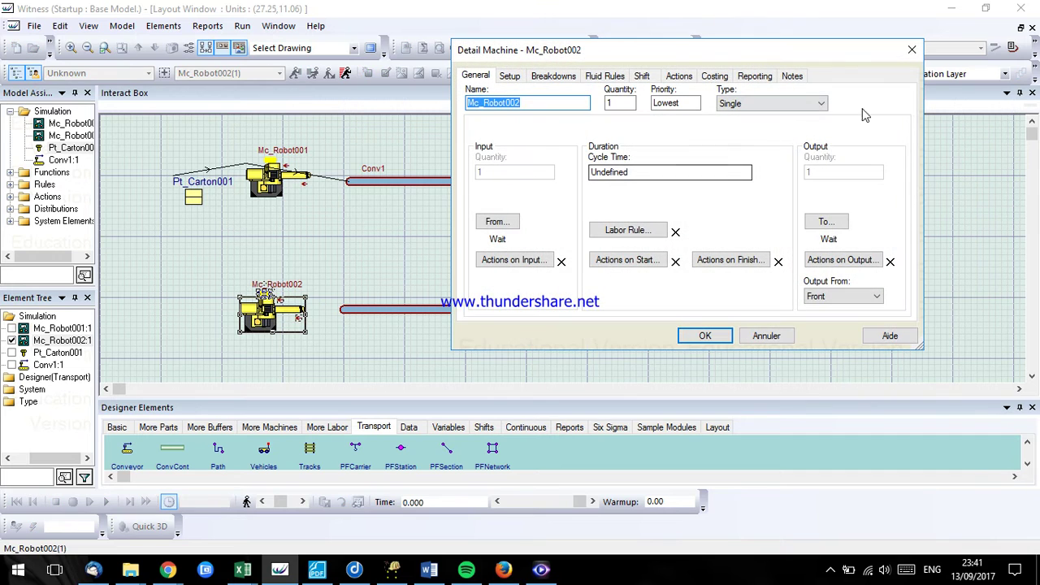
click(705, 335)
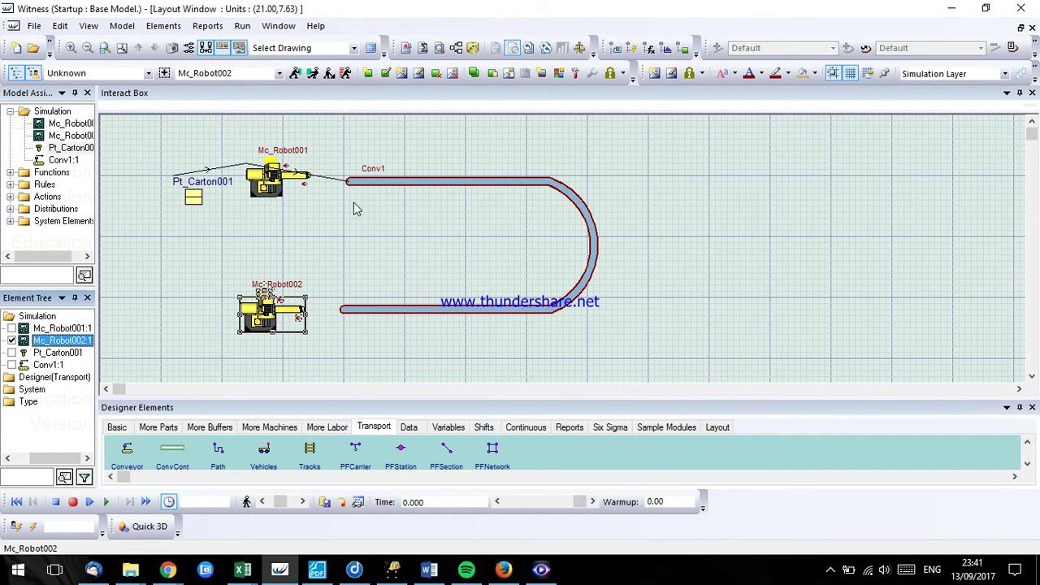
Step: Set Mc_Robot002 to pull from Conv1's end, then reopen Mc_Robot001's details
click(295, 73)
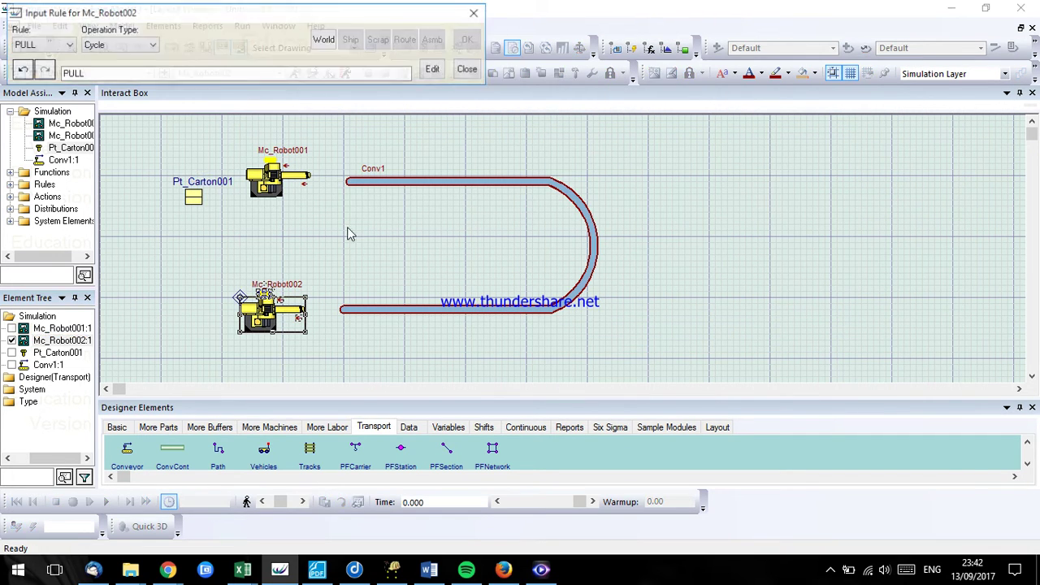
click(345, 314)
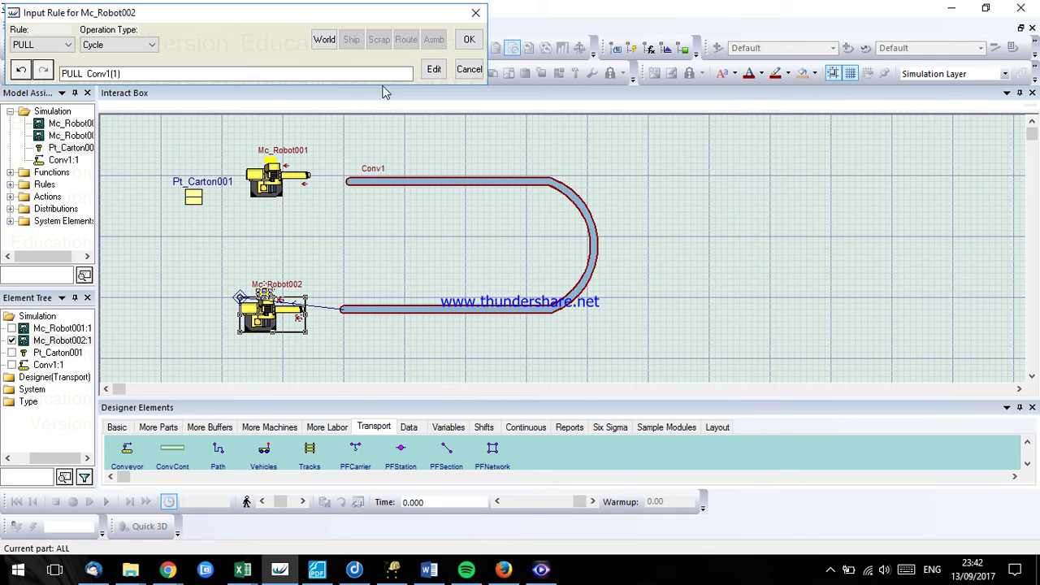
click(469, 39)
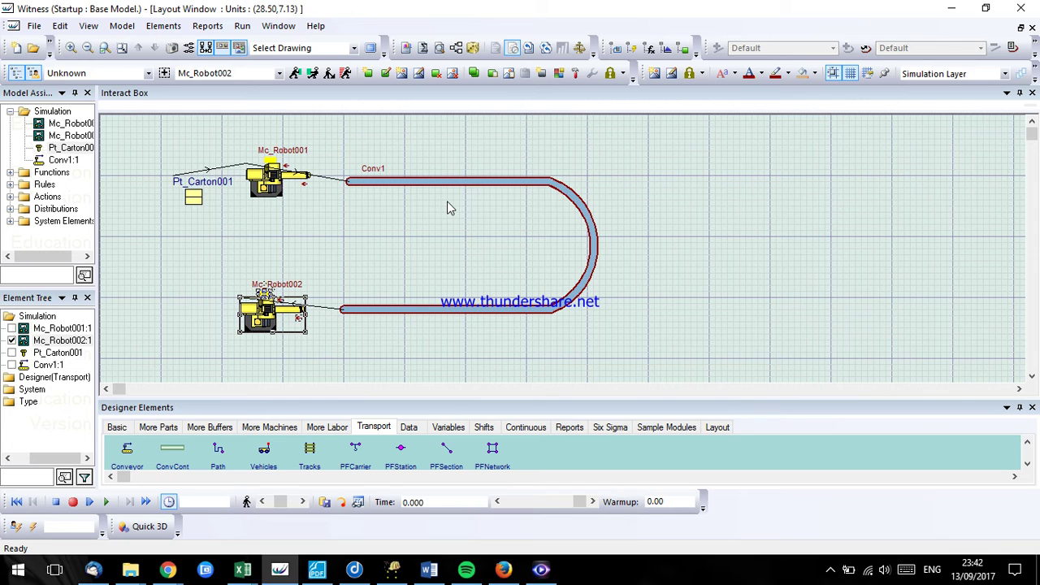
click(284, 193)
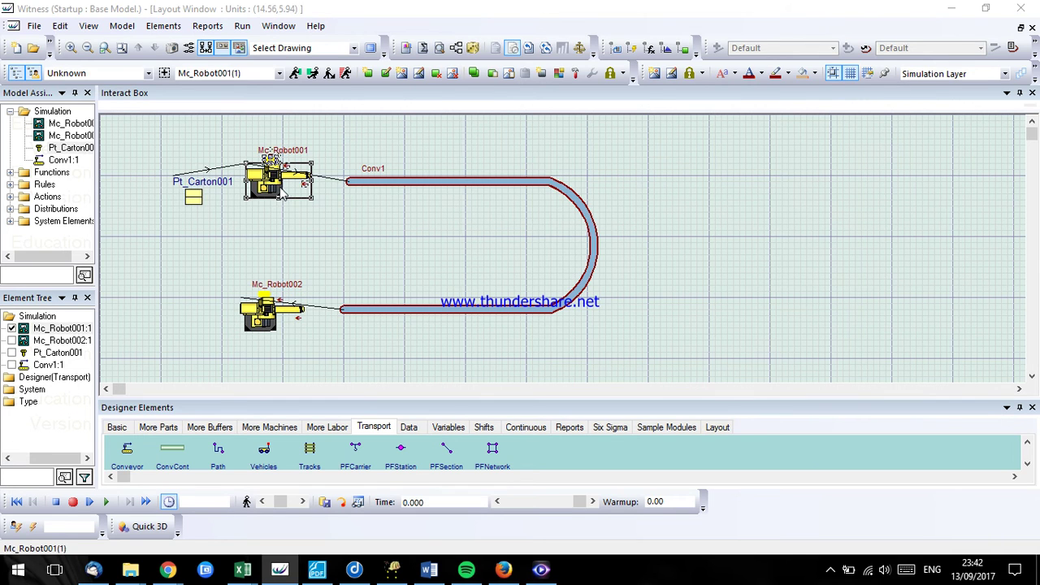
double_click(283, 189)
Step: Give Mc_Robot001 a cycle time of 5
drag(658, 173, 574, 186)
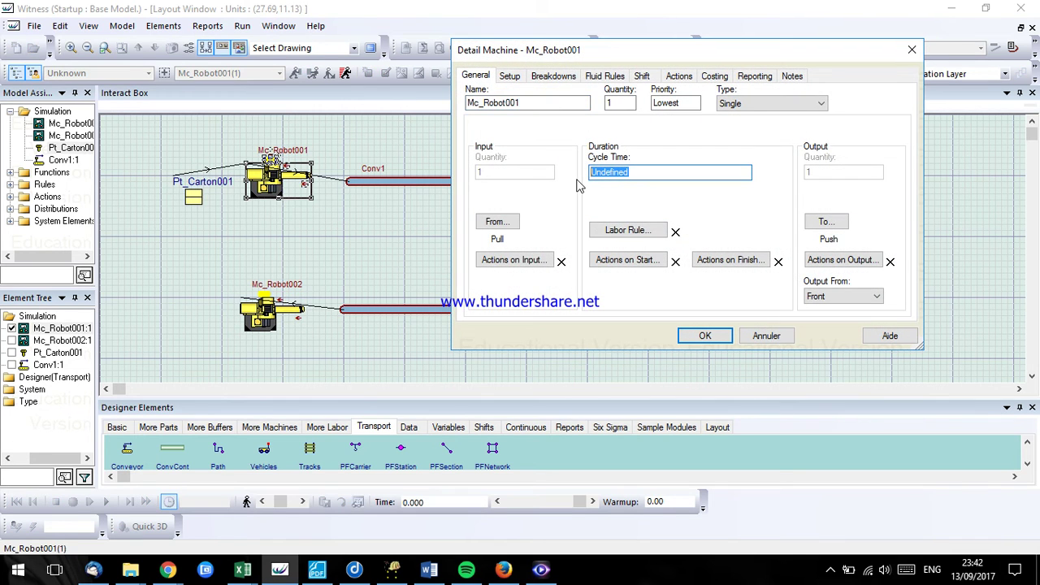
text(5)
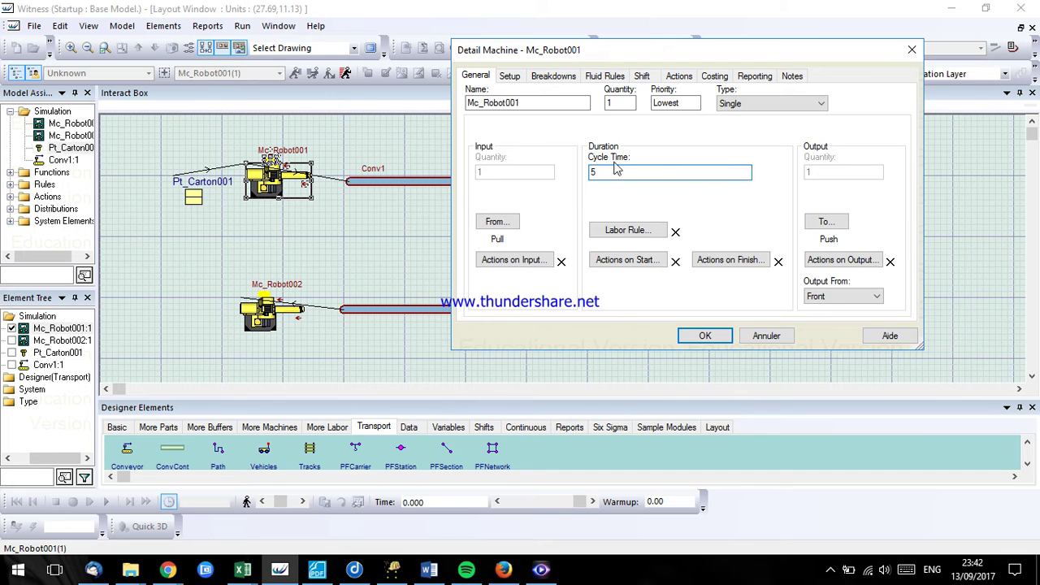
click(706, 335)
Step: Set Mc_Robot002's cycle time to 4.5 and change its output rule to Push to Ship
double_click(262, 322)
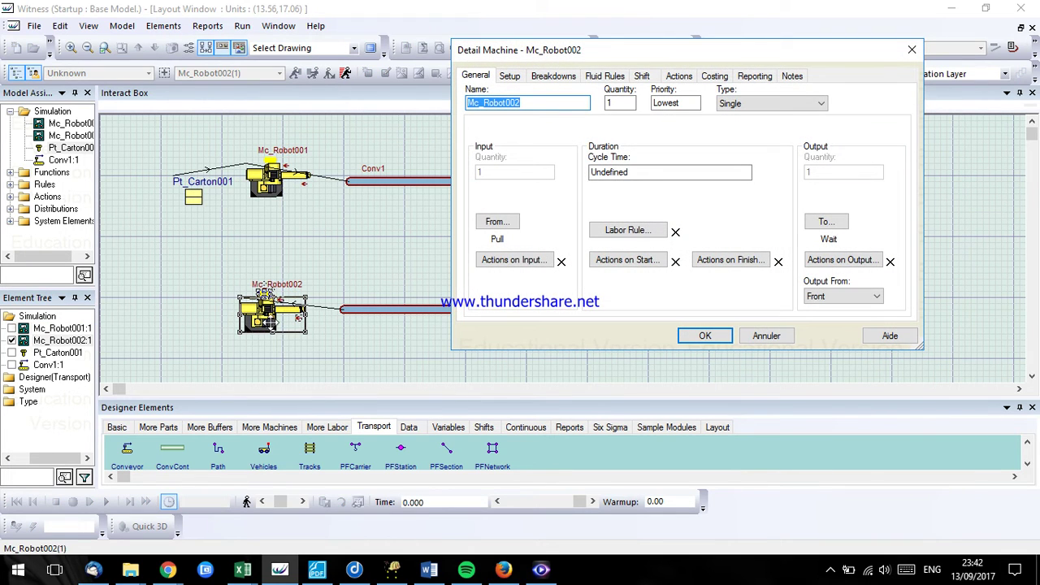
drag(638, 172, 579, 173)
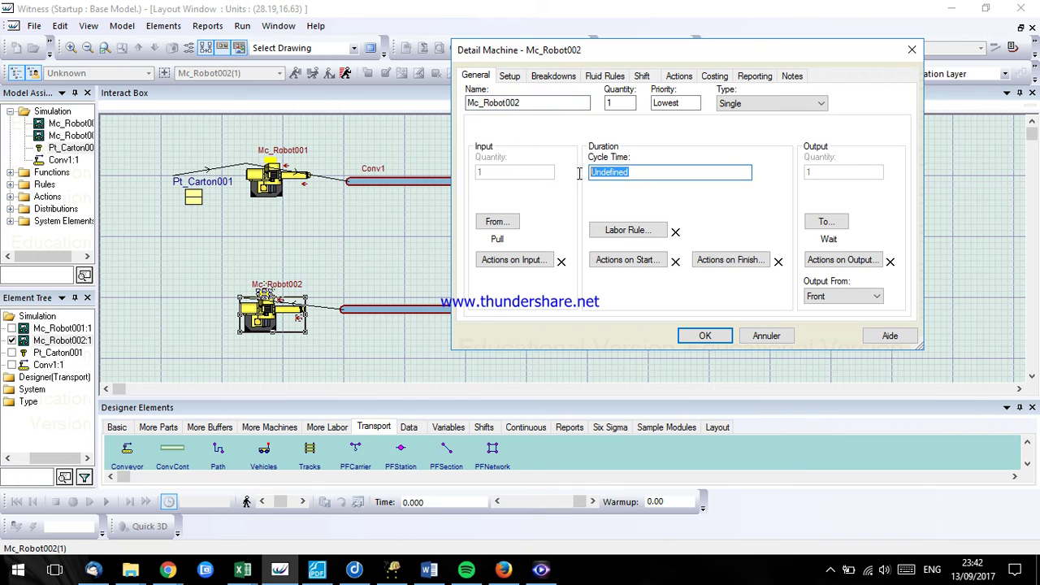
text(6)
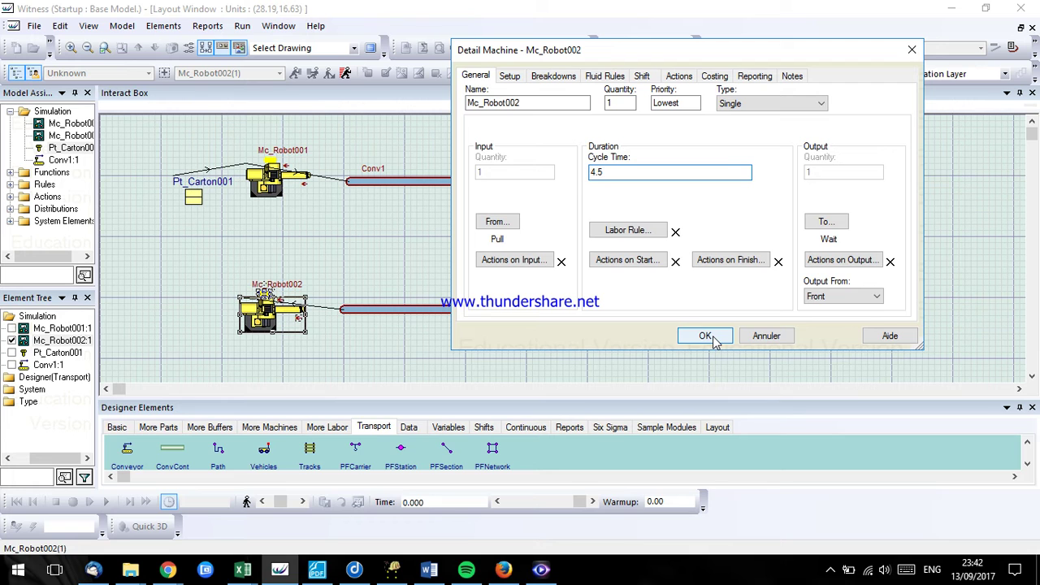
click(826, 222)
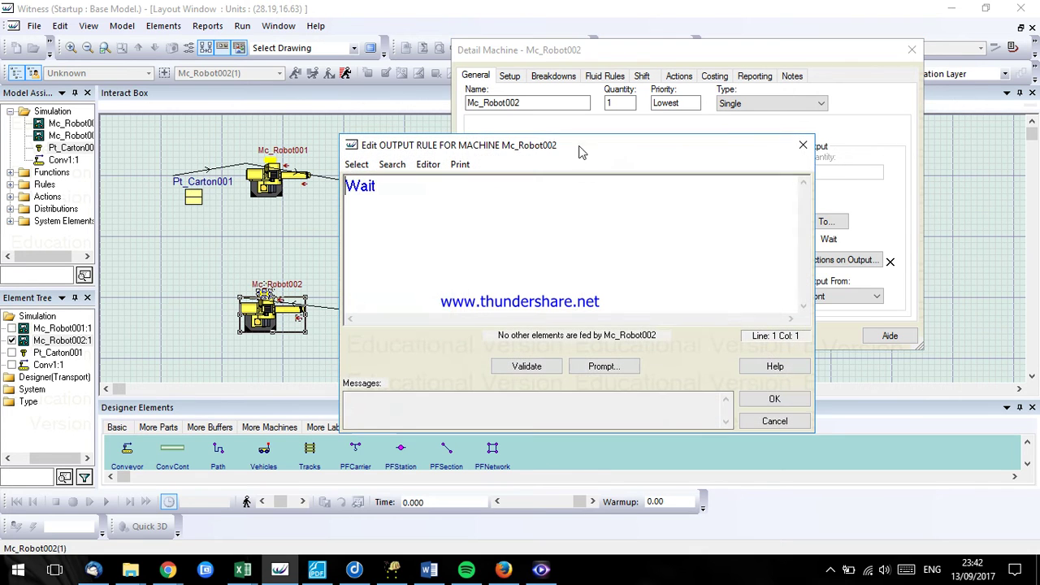
drag(377, 186, 334, 186)
text(Push to Sh)
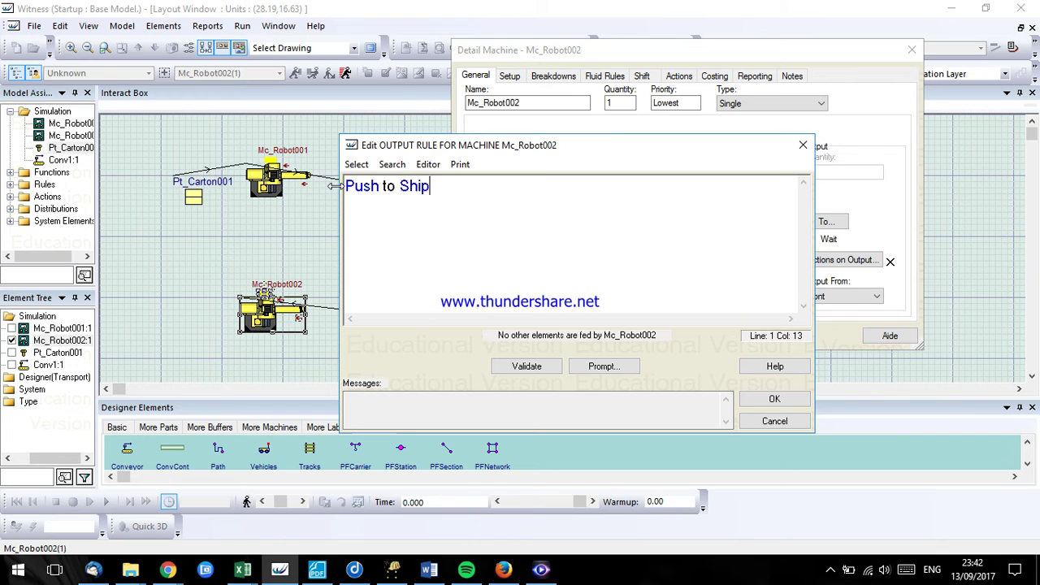
text(ip)
click(773, 399)
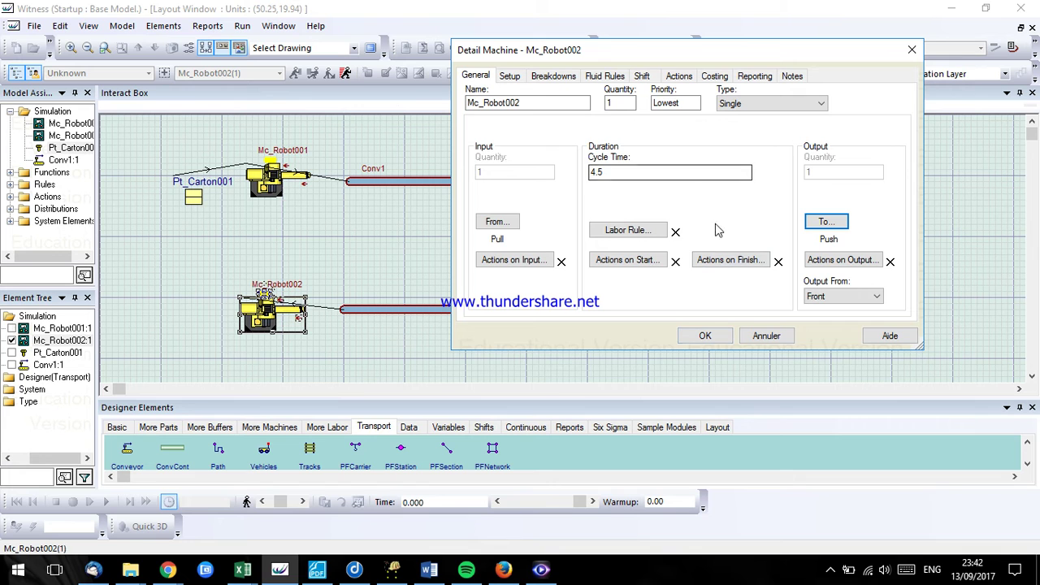
click(704, 334)
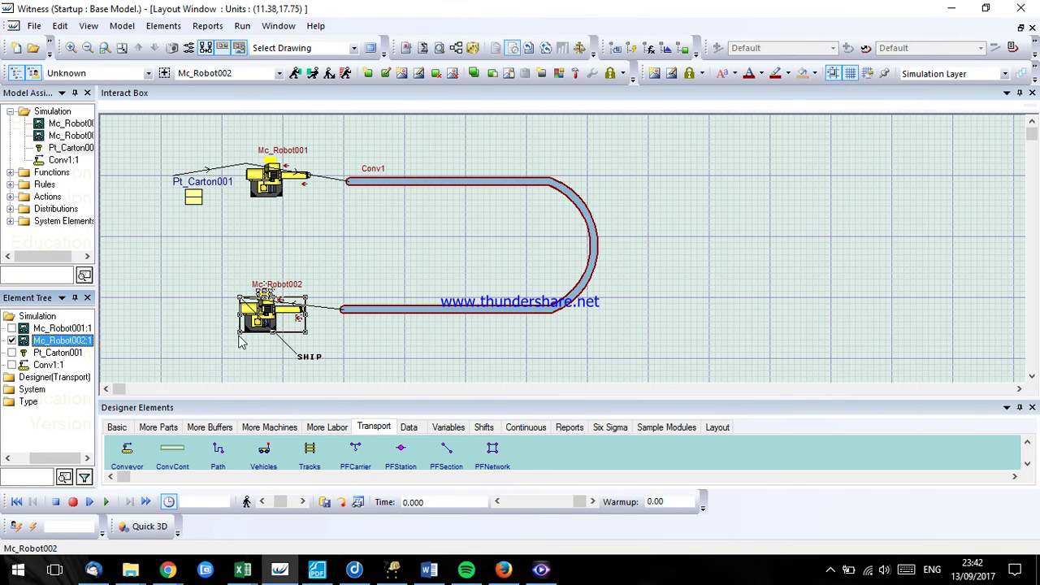
Step: Move the SHIP marker left of Mc_Robot002 and run the model at reduced speed
drag(301, 364, 177, 336)
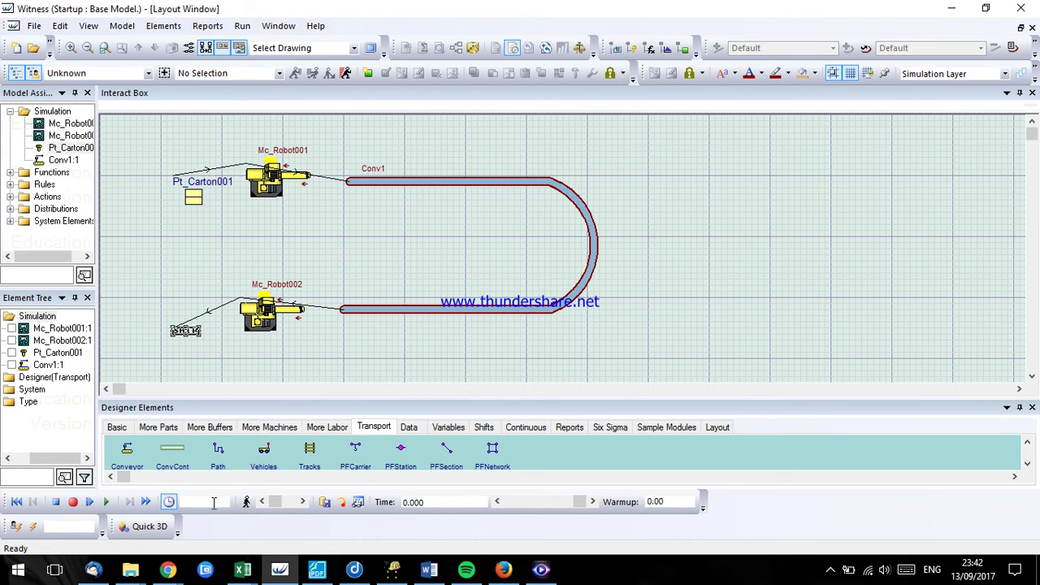
click(520, 504)
click(521, 504)
click(108, 503)
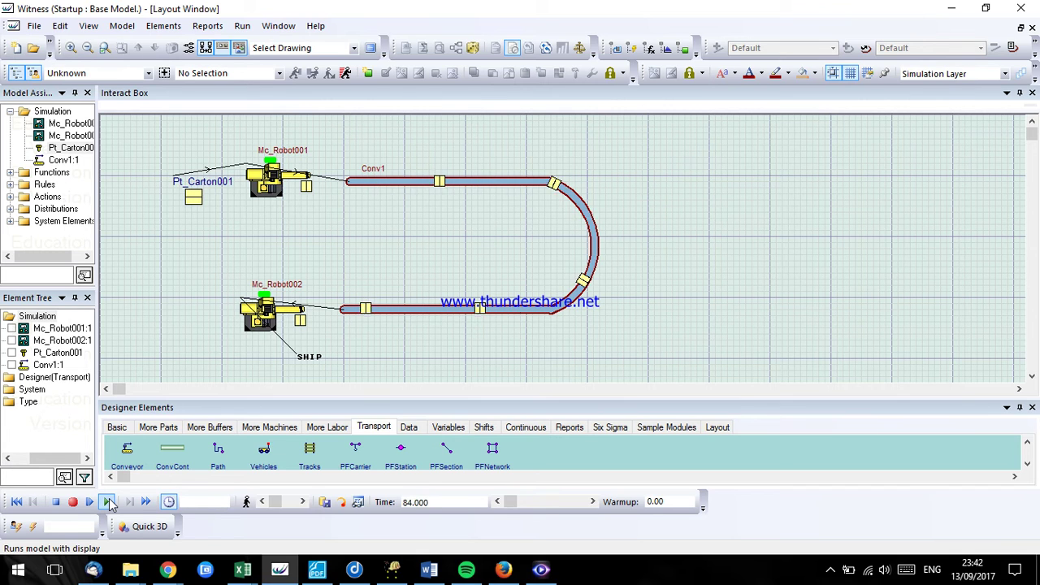
Step: Stop the simulation run and reset the model to time 0.000
click(108, 502)
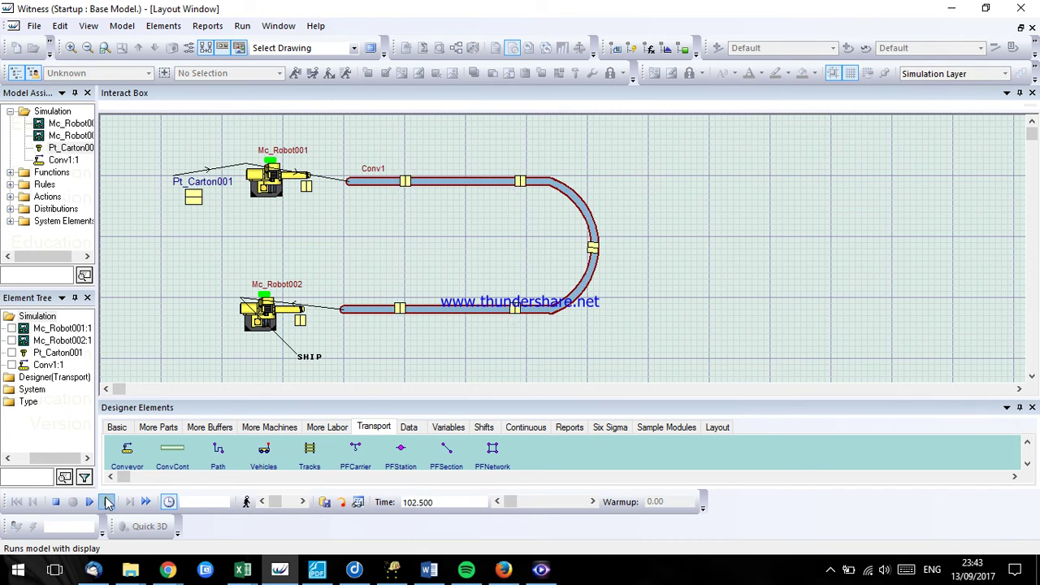
click(56, 502)
click(16, 502)
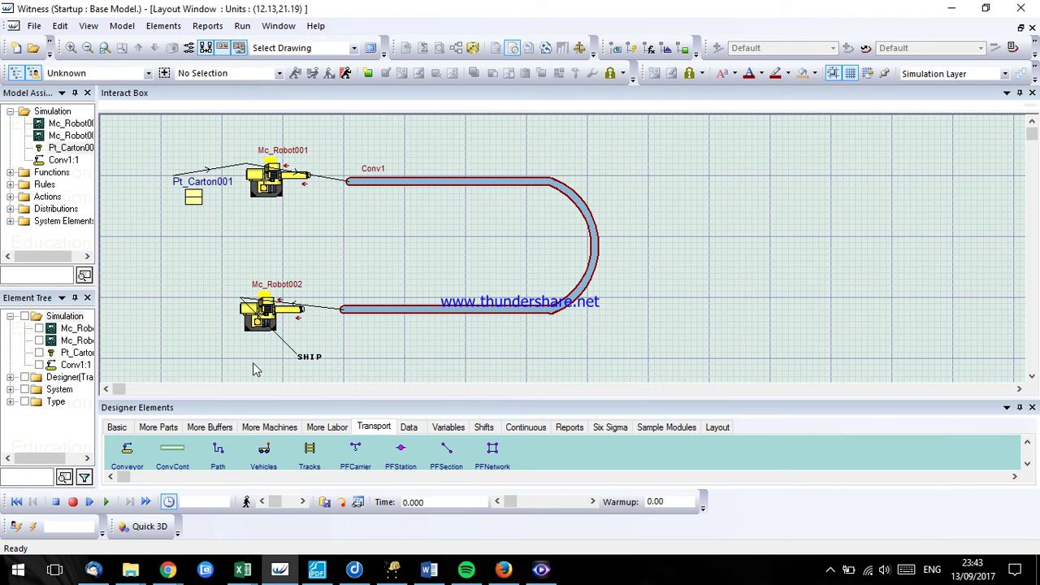
Step: Add a No. of Operations breakdown to Mc_Robot001 and clear its operations value
double_click(275, 188)
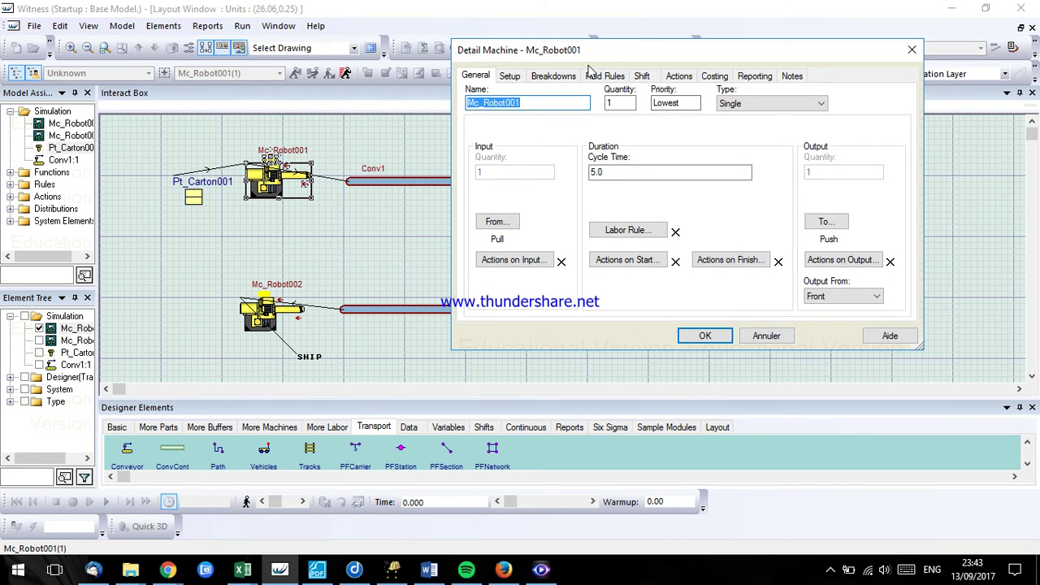
click(561, 77)
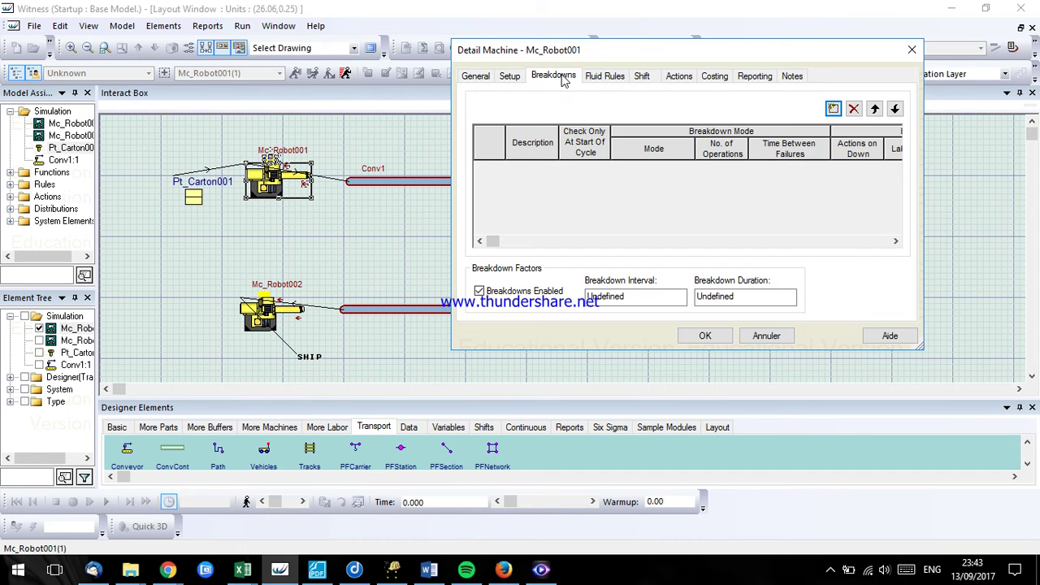
click(833, 109)
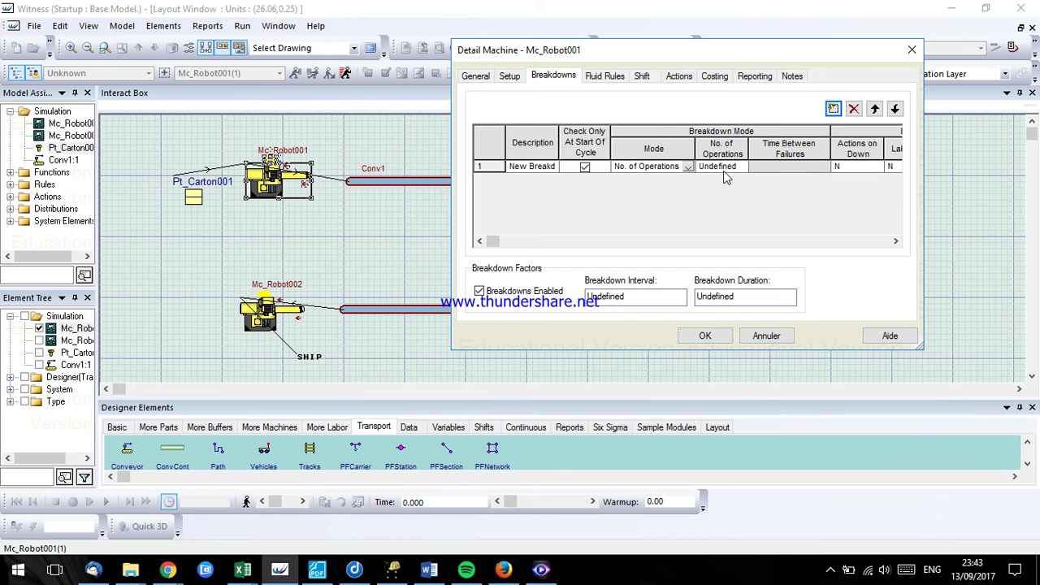
click(688, 167)
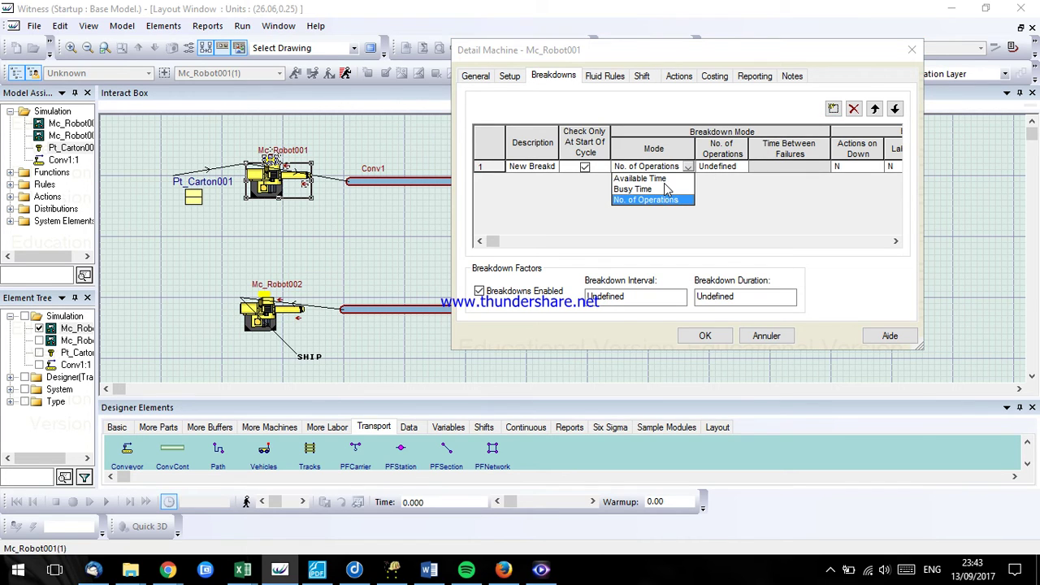
click(717, 189)
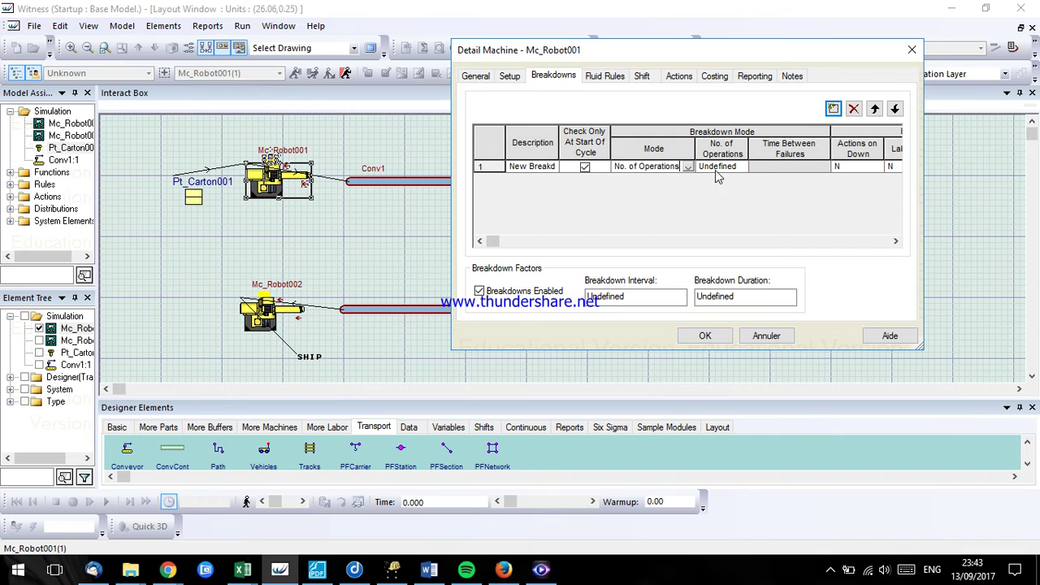
click(719, 167)
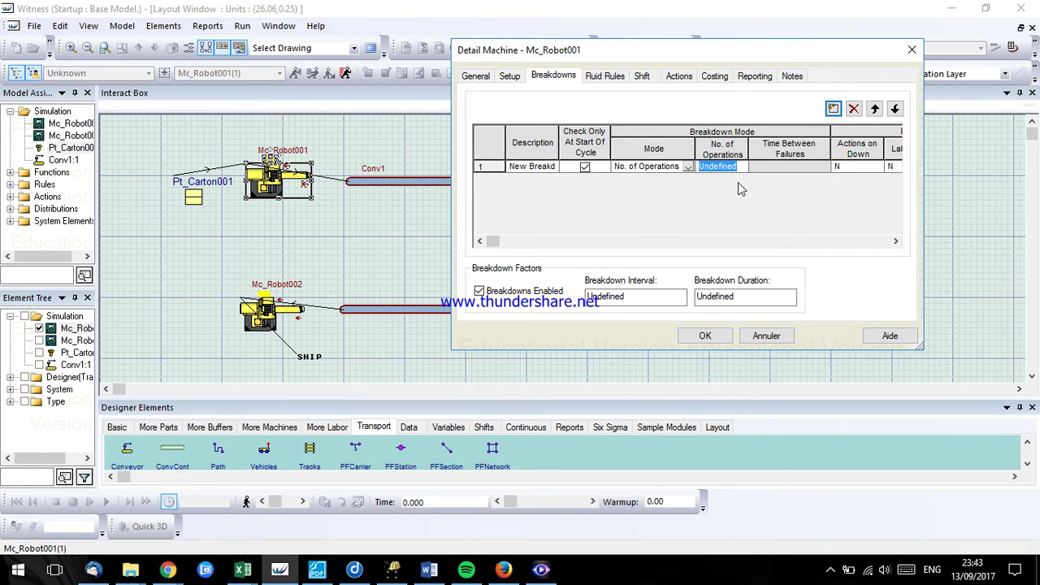
text(U)
key(BackSpace)
key(BackSpace)
key(BackSpace)
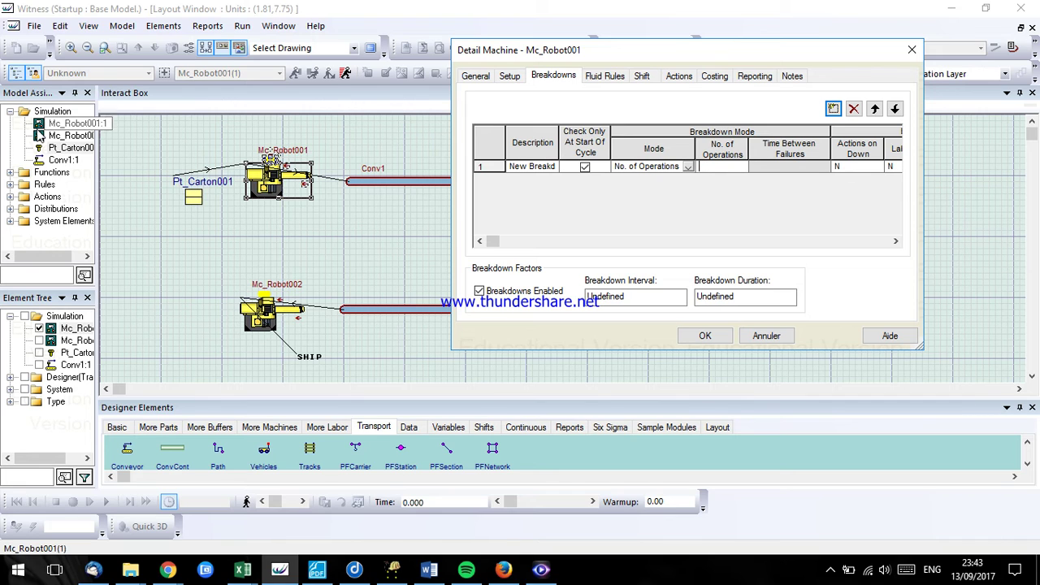
Step: Insert a Poisson distribution with mean 1.0 as the operations count and confirm the breakdown
click(11, 209)
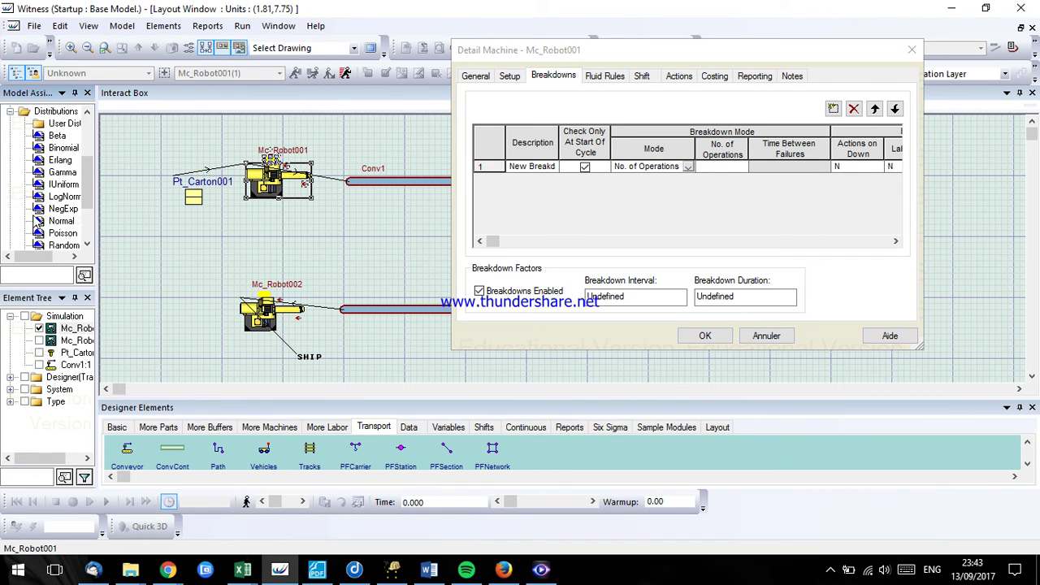
scroll(40, 213, down, 1)
click(51, 197)
right_click(50, 197)
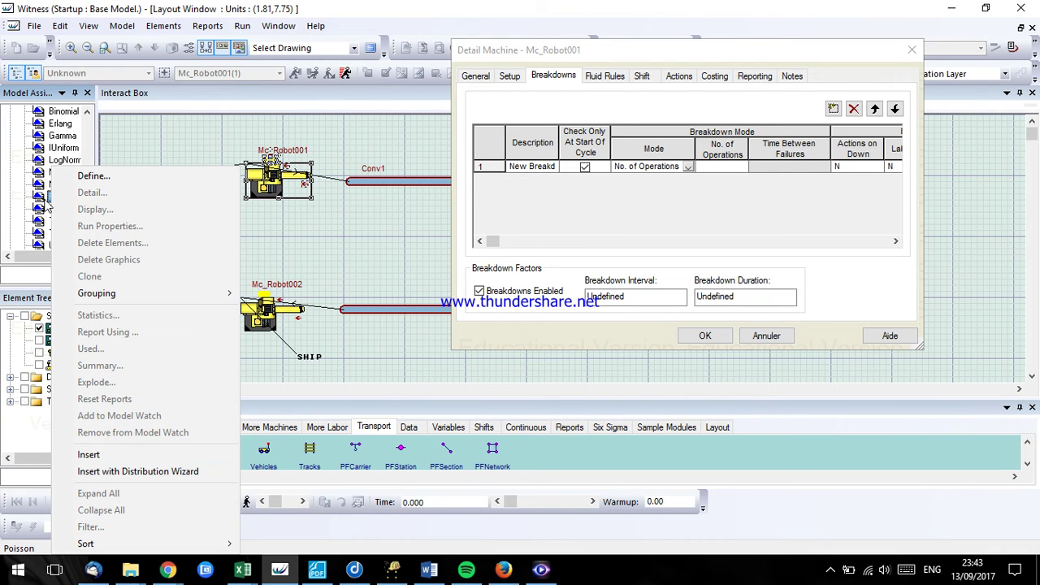
click(114, 472)
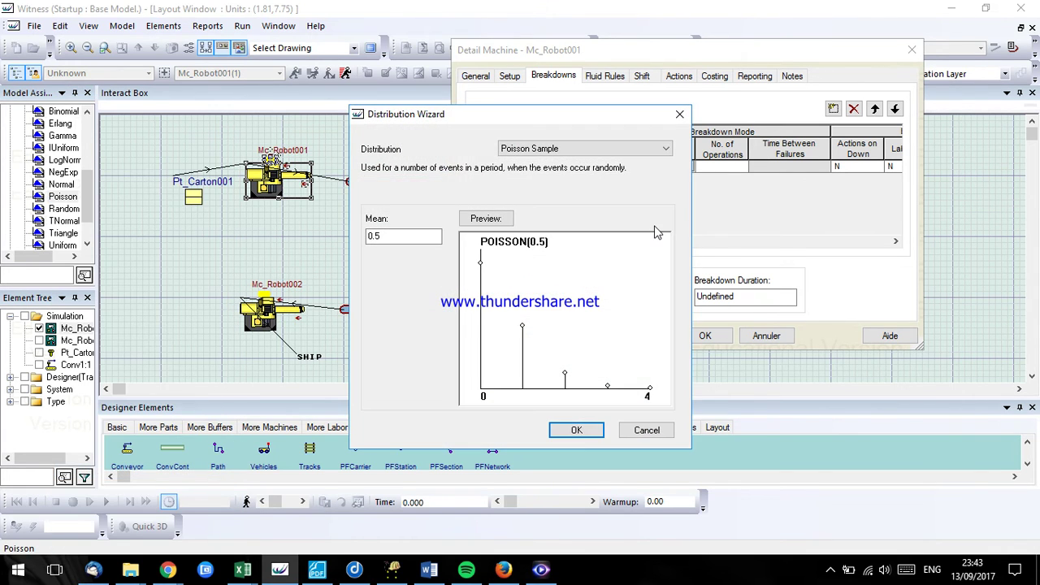
drag(409, 235, 366, 235)
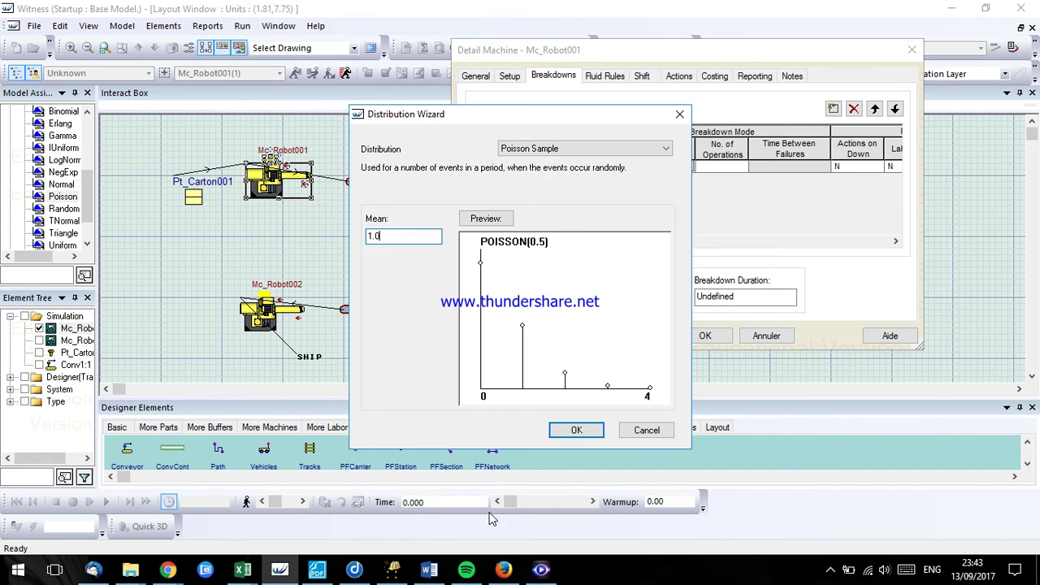
click(562, 431)
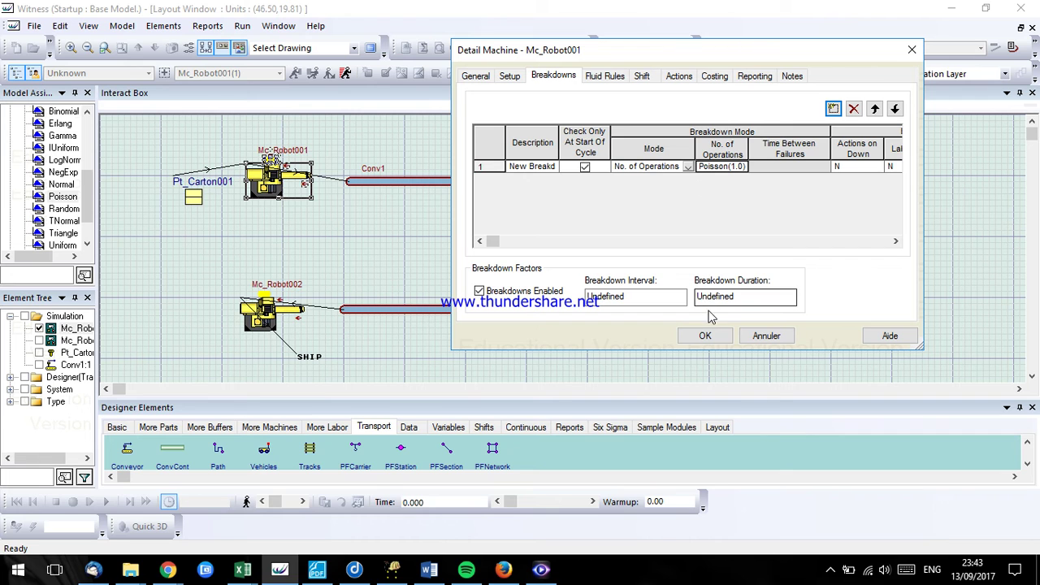
click(725, 337)
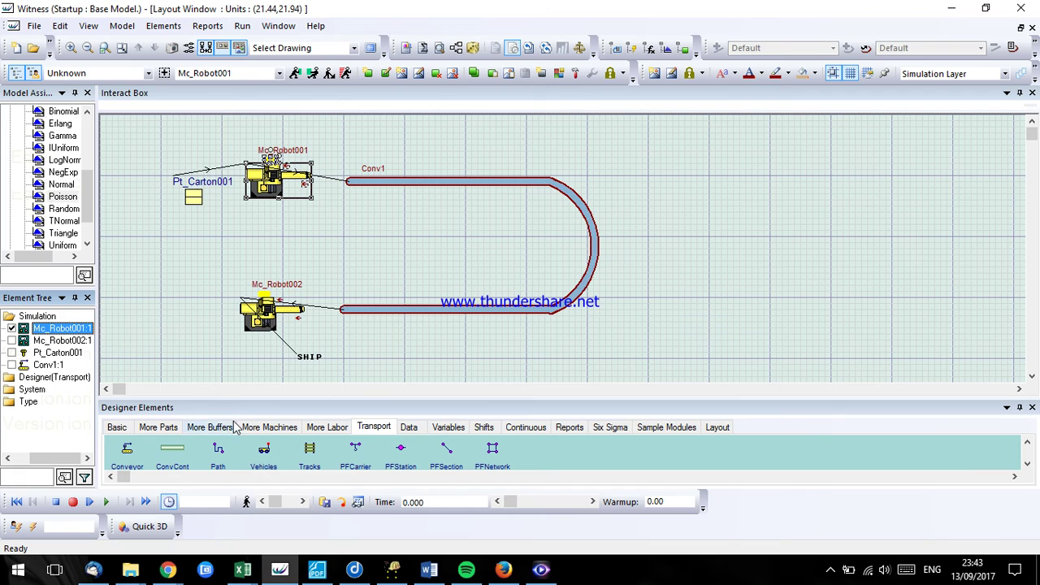
Step: Place Labor001 inside the conveyor loop and set its idle display size to 5
click(116, 428)
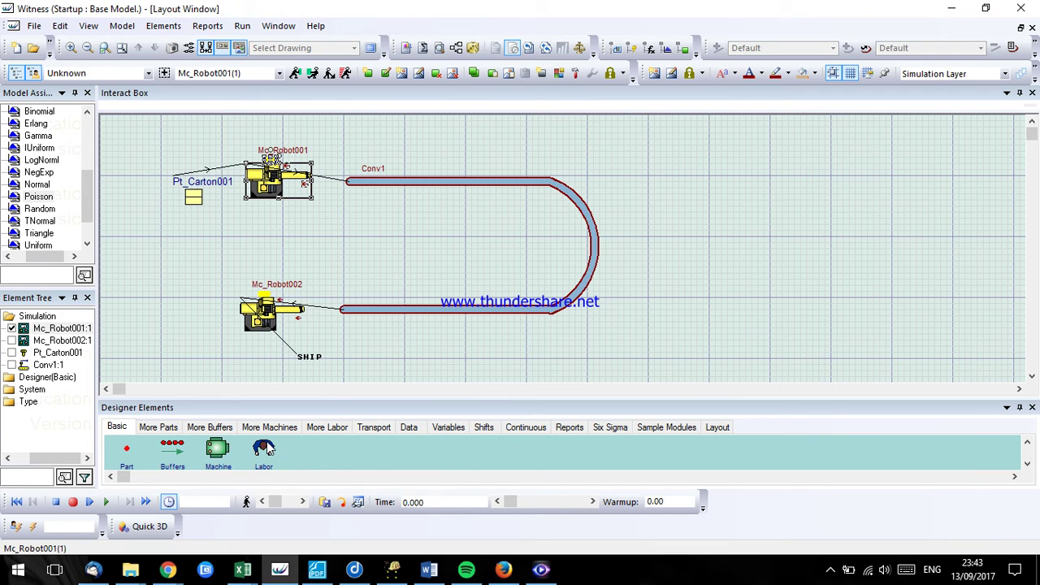
click(265, 449)
click(431, 257)
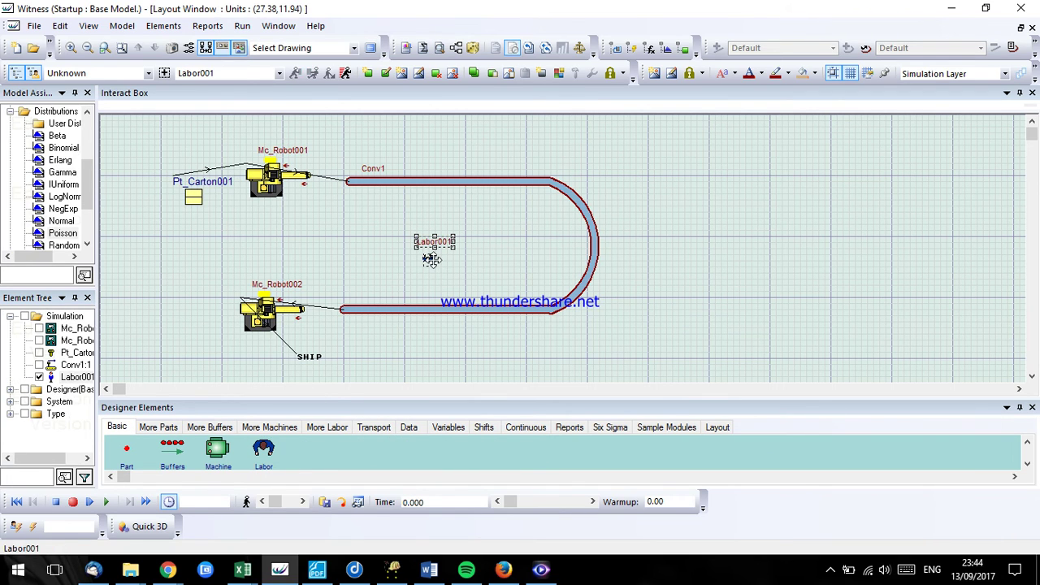
right_click(429, 260)
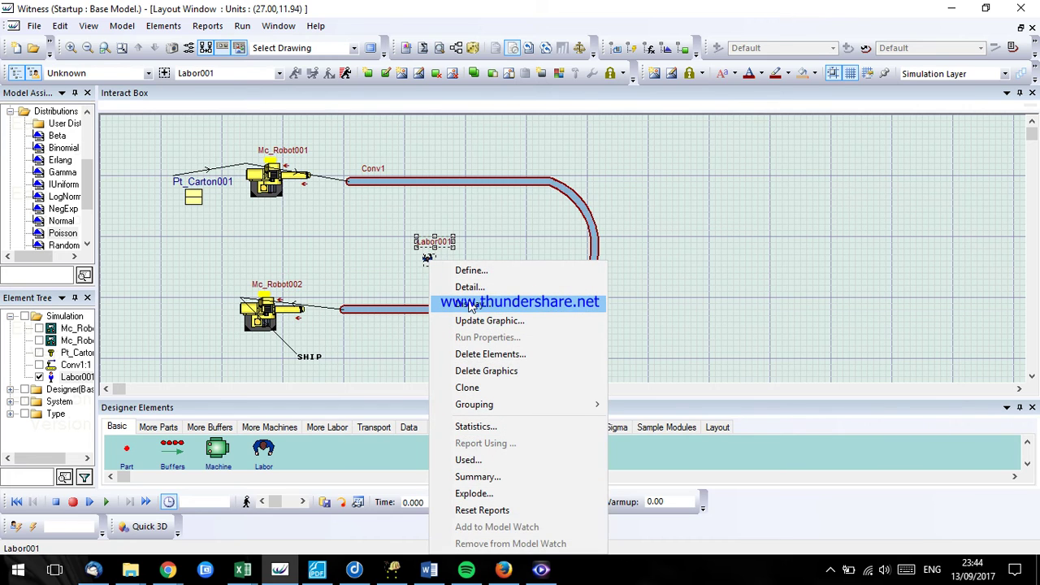
click(475, 321)
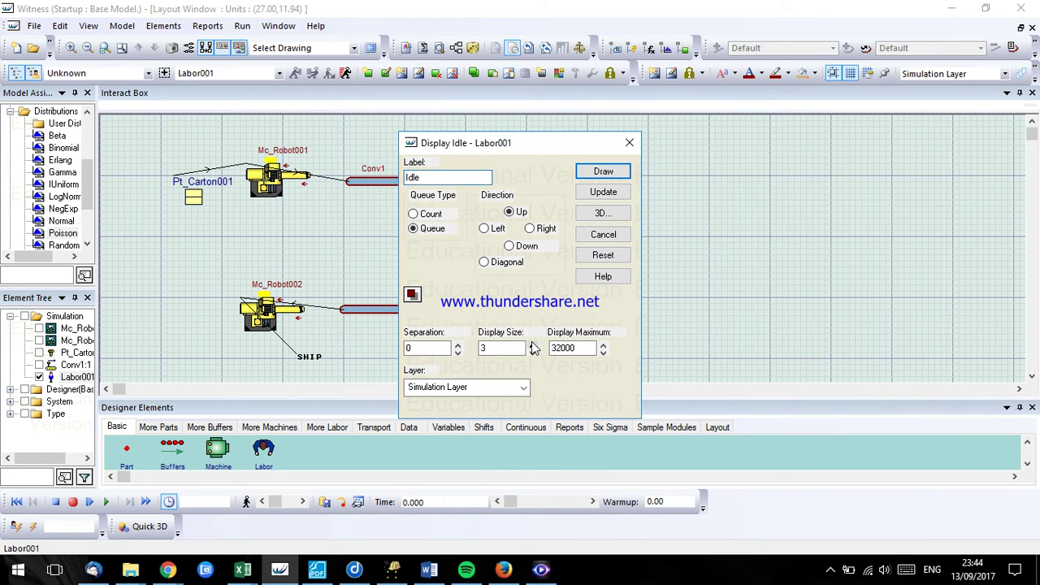
click(532, 345)
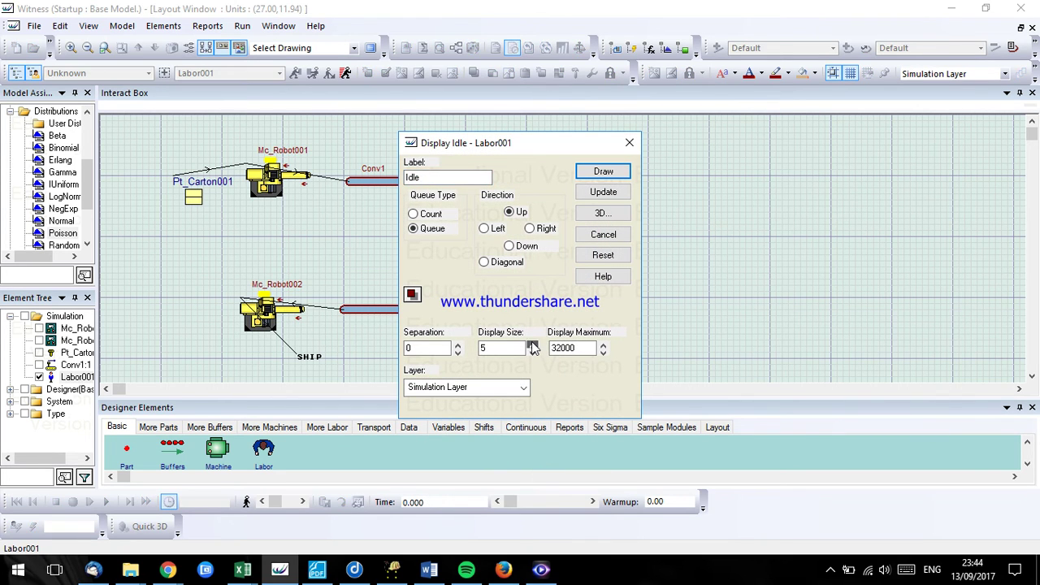
click(612, 199)
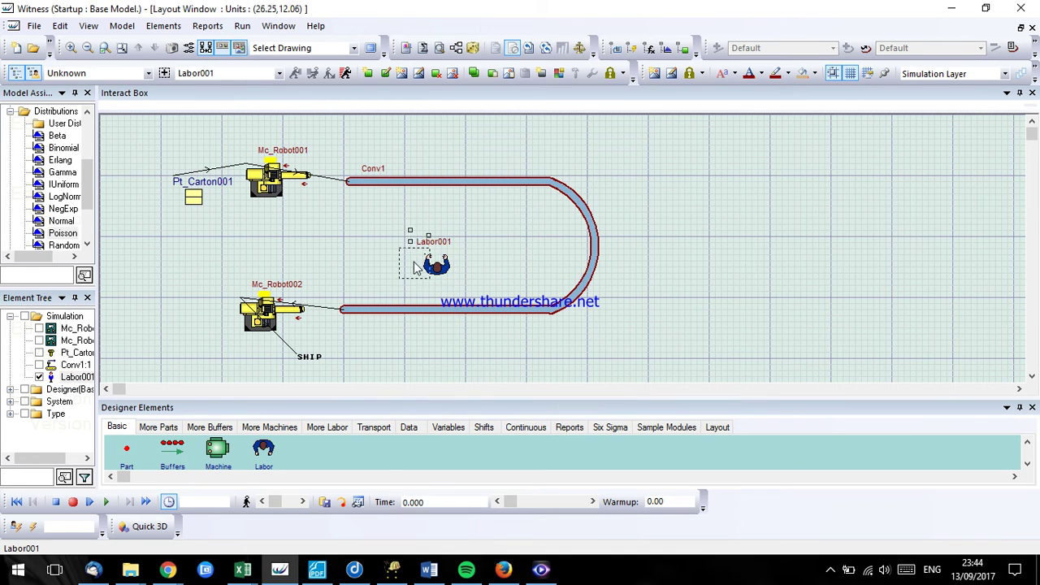
drag(416, 266, 416, 265)
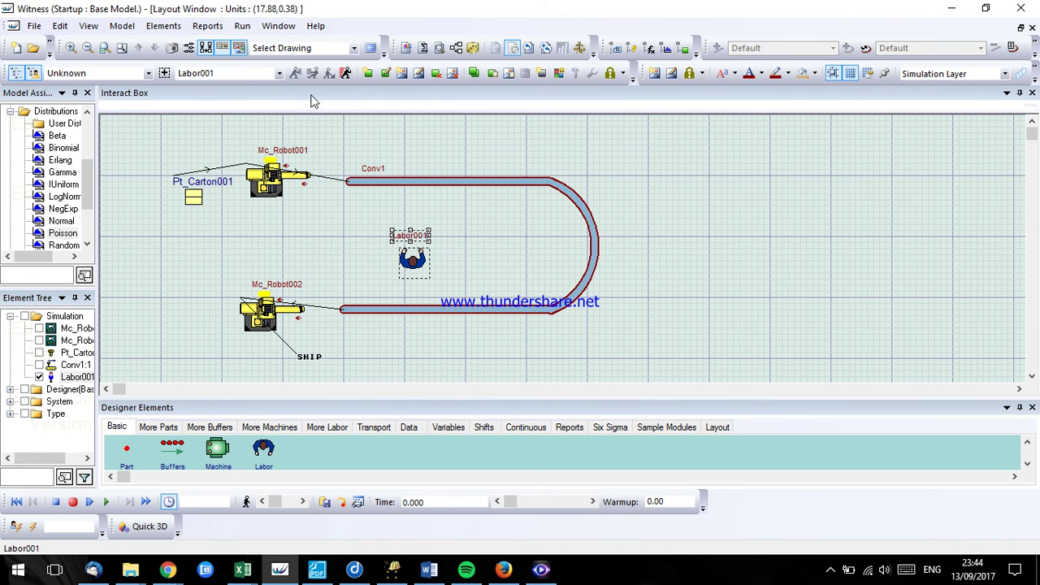
Step: Create a labor rule for Mc_Robot001 assigning Labor001 to repair New Breakdown, and save it
click(274, 177)
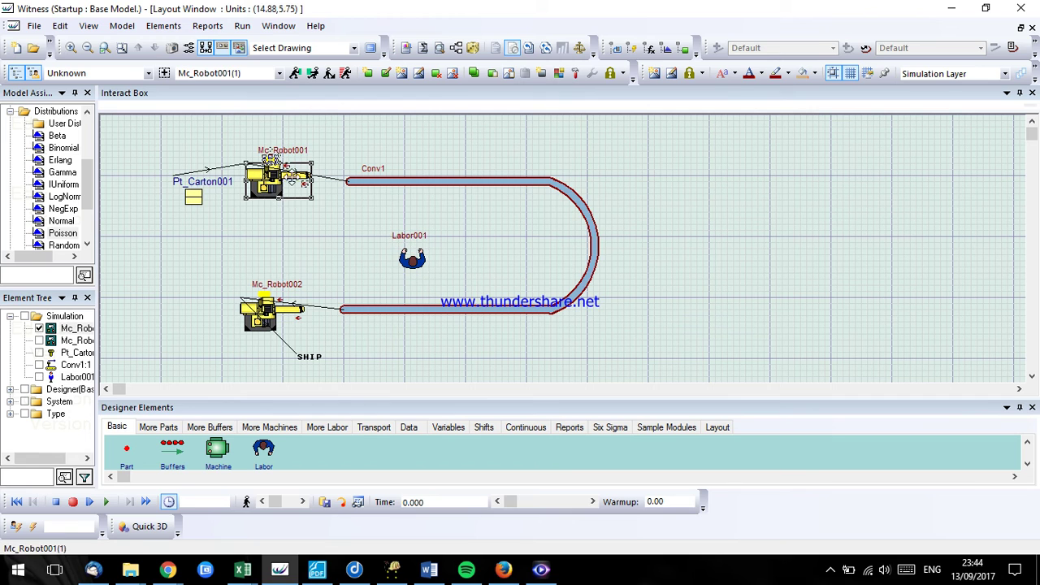
click(329, 74)
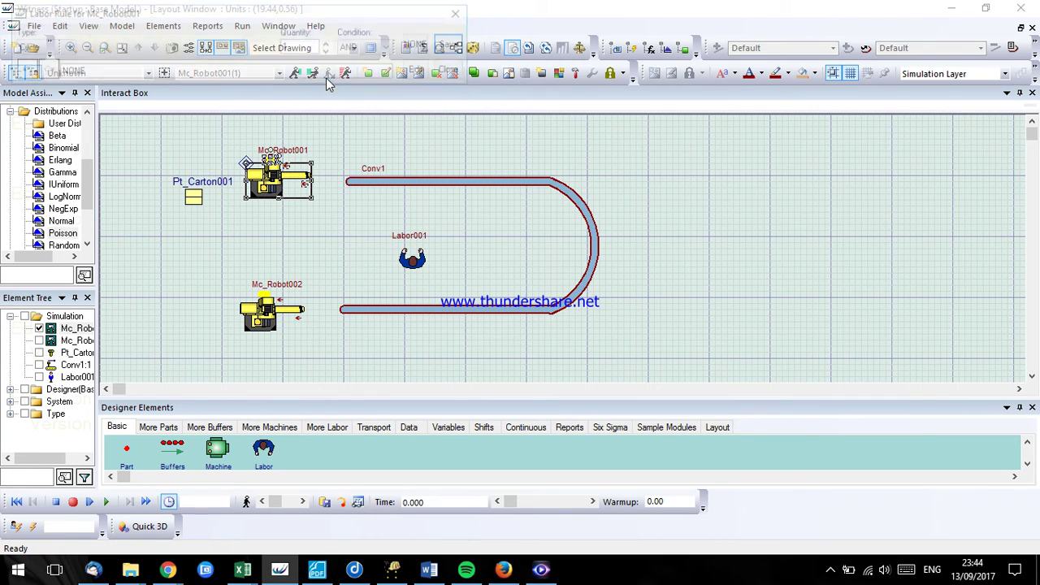
click(59, 48)
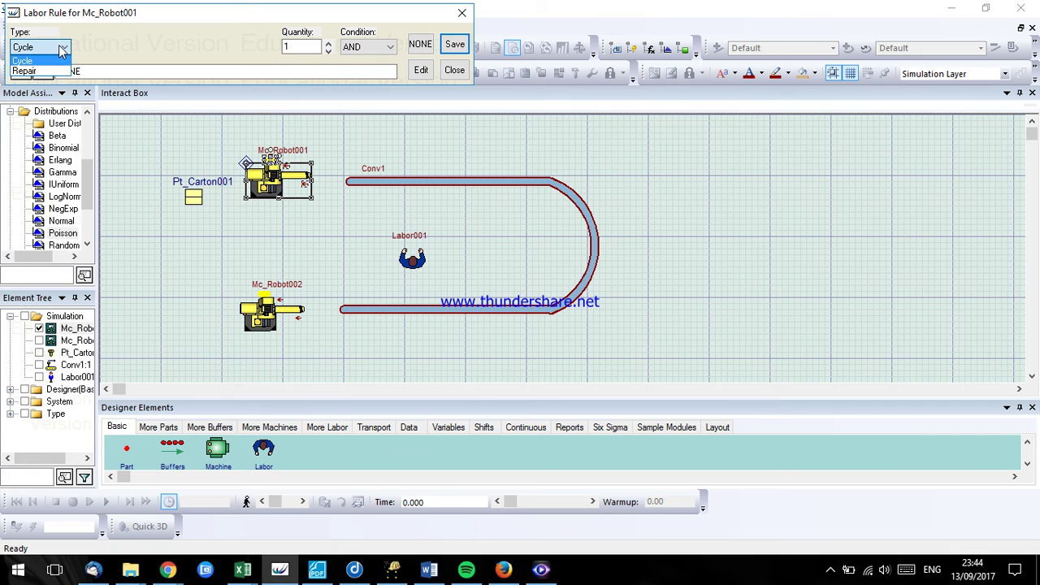
click(62, 71)
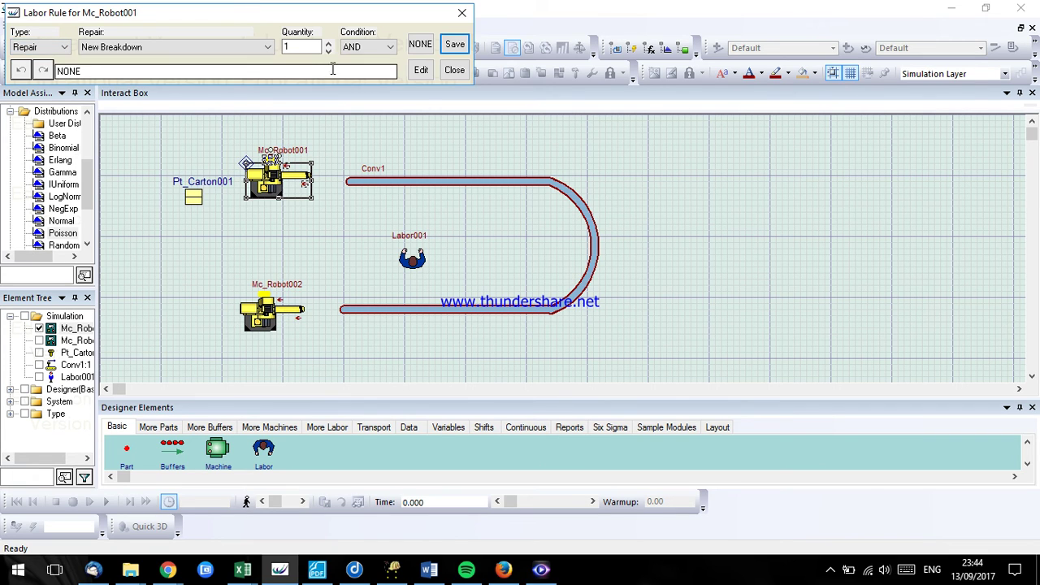
click(414, 262)
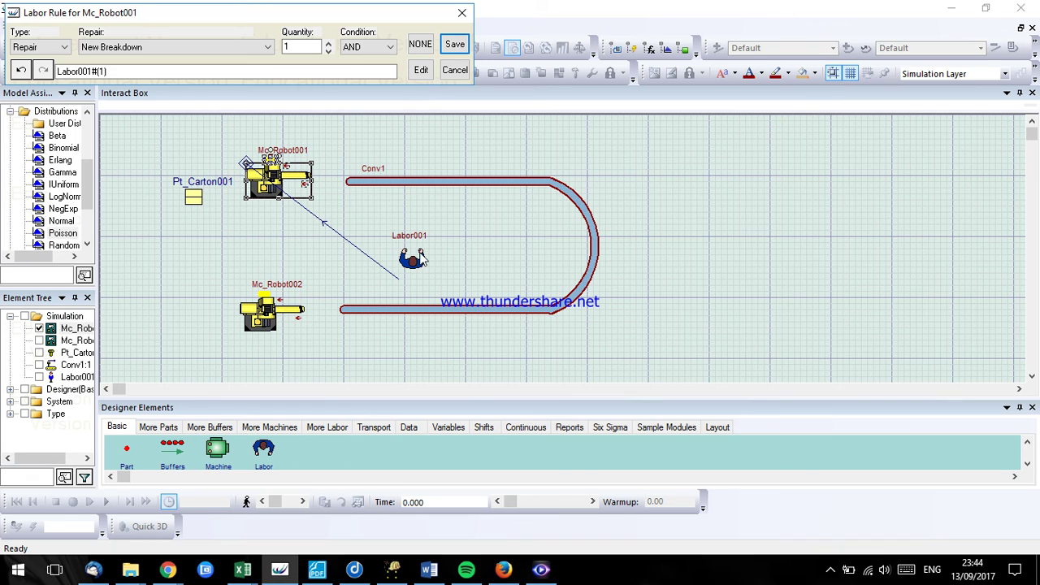
click(454, 44)
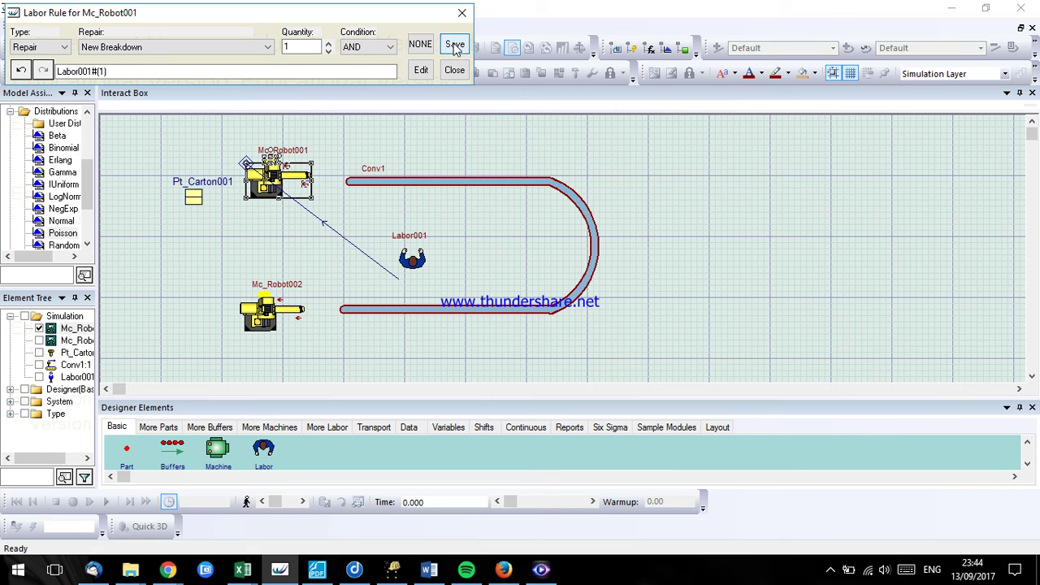
click(462, 13)
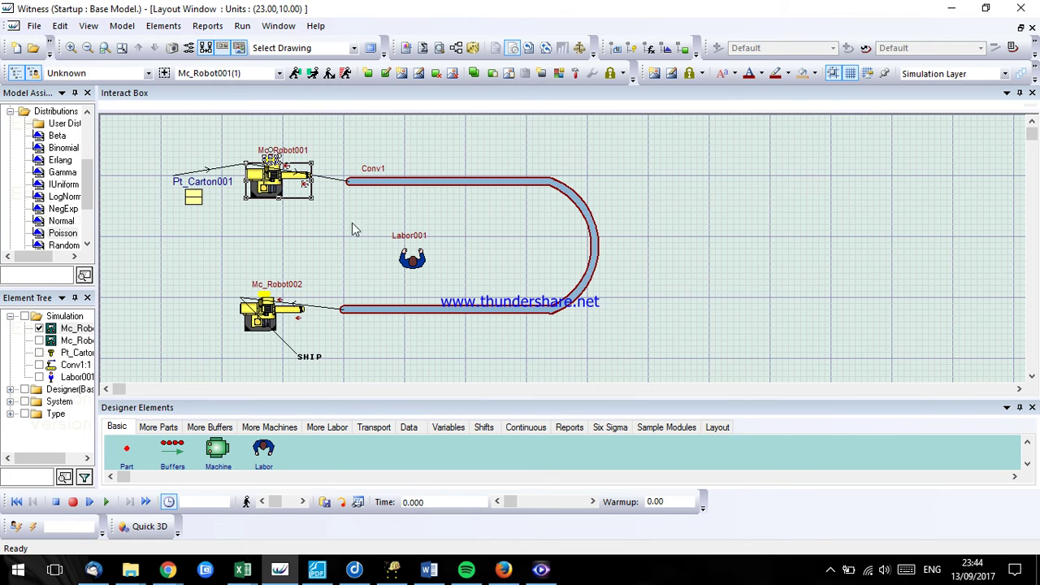
Step: Reopen the rule, reapply Repair (New Breakdown) with Labor001#(1), save it, and step the model once
click(329, 74)
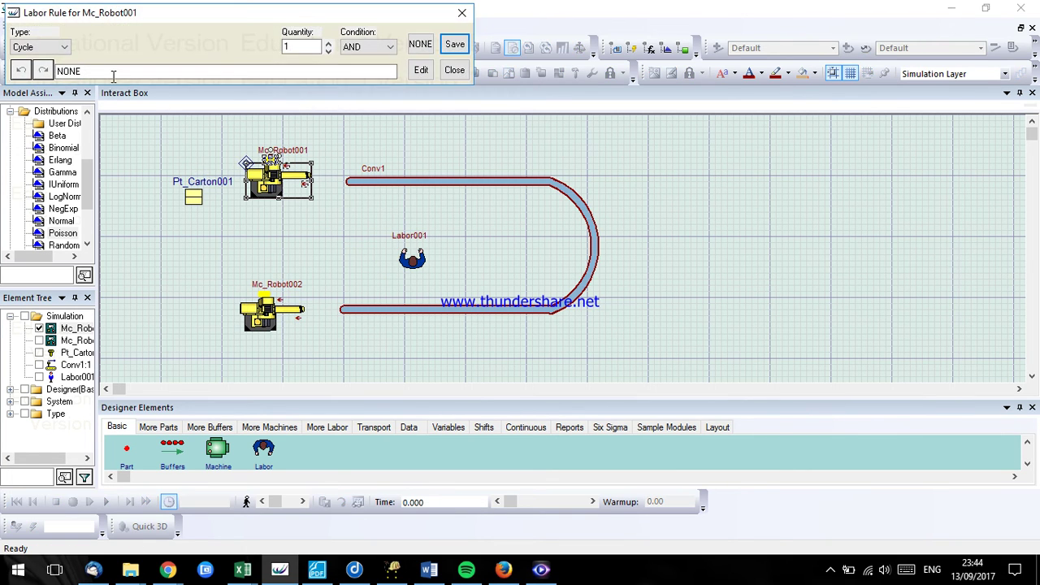
click(41, 46)
click(33, 81)
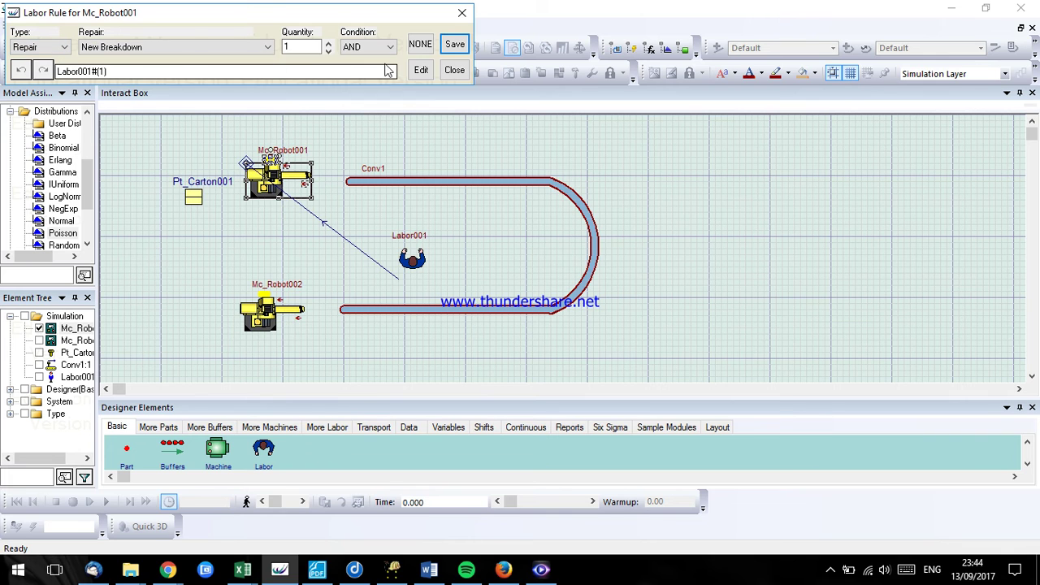
click(454, 44)
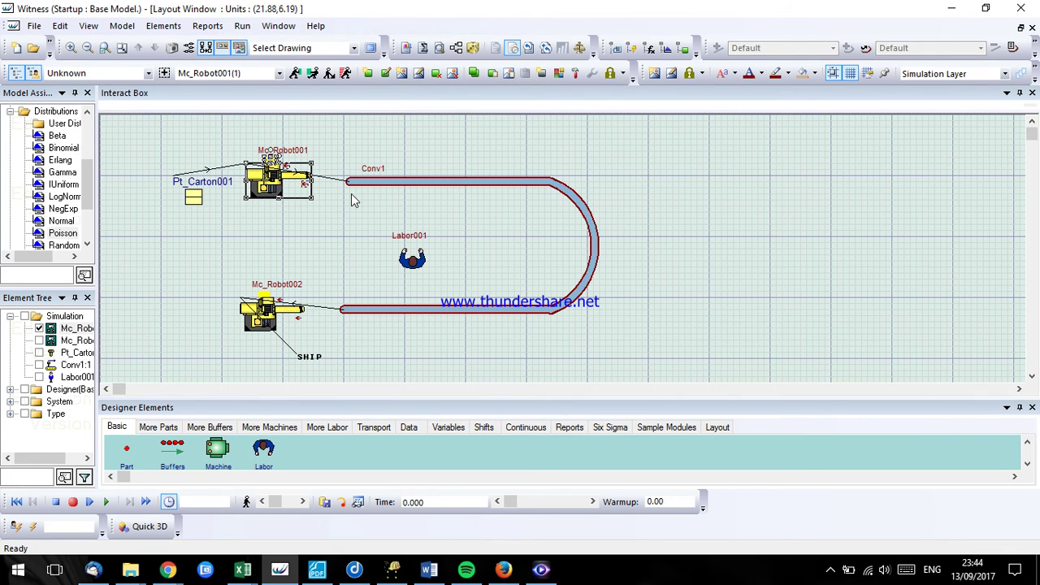
click(92, 502)
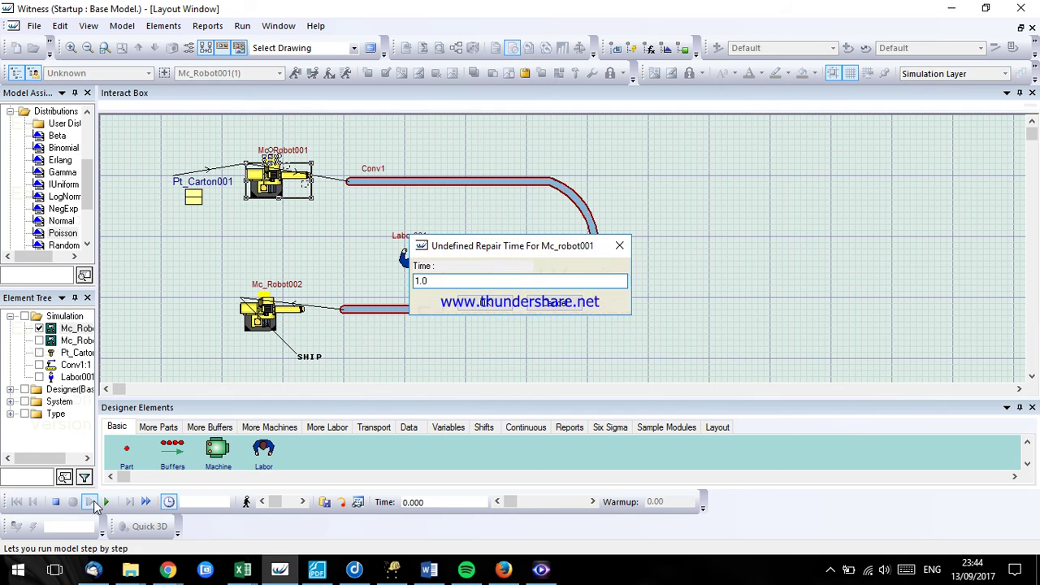
Step: Accept a repair time of 1.0, then step and run the model until the breakdown warning stops it
click(490, 306)
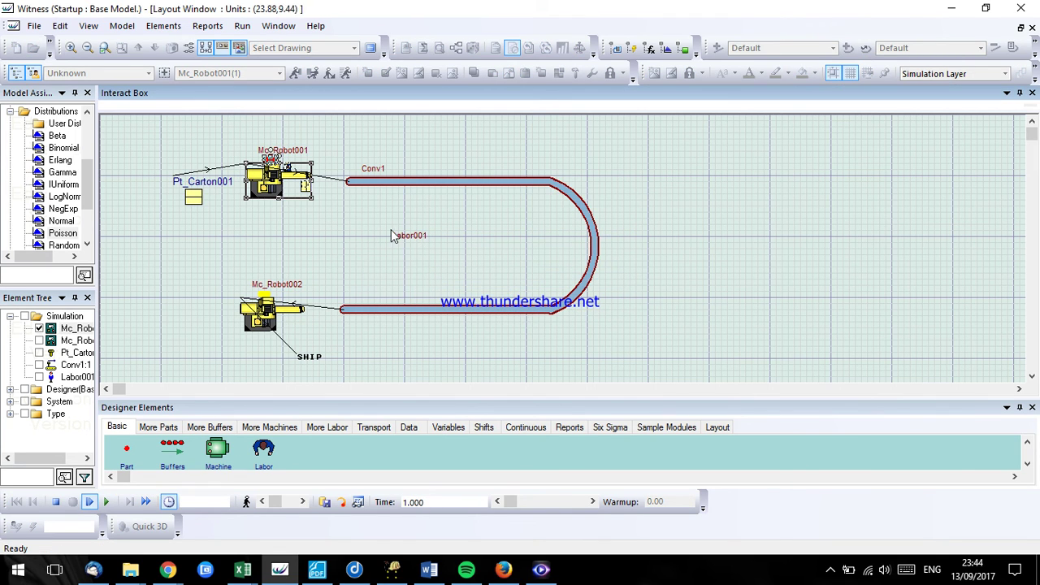
click(91, 502)
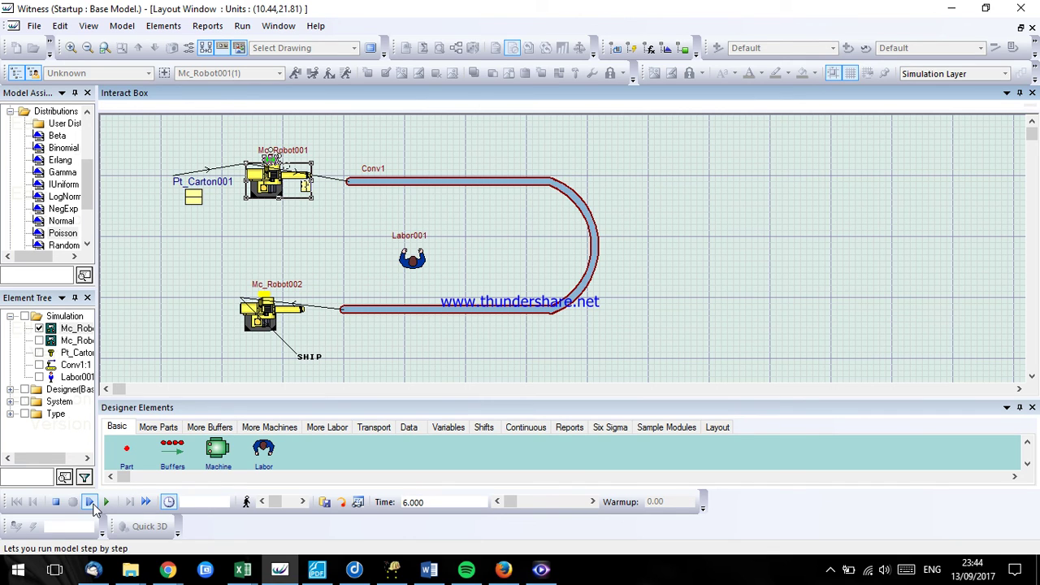
click(91, 502)
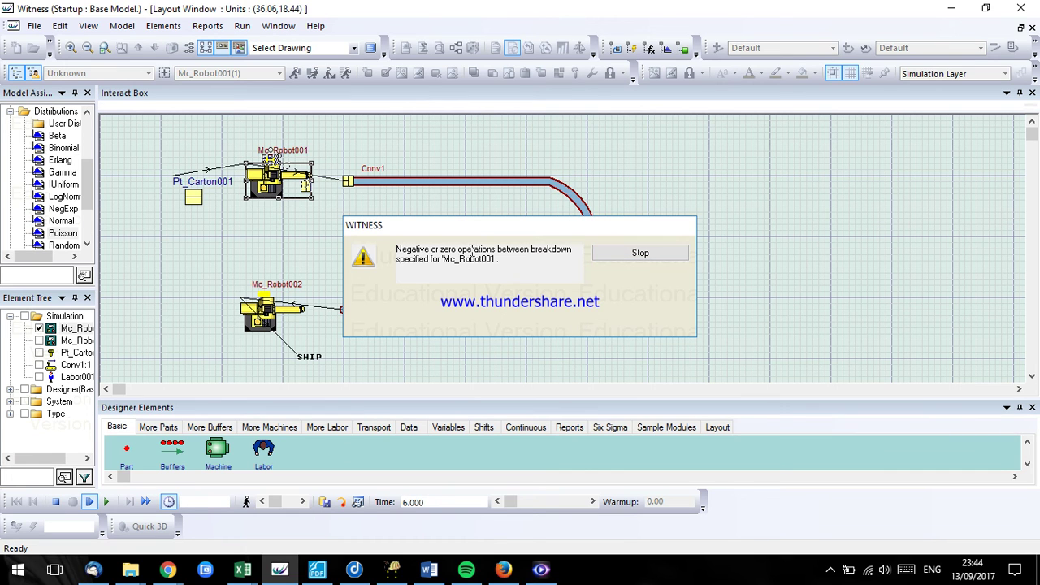
click(640, 253)
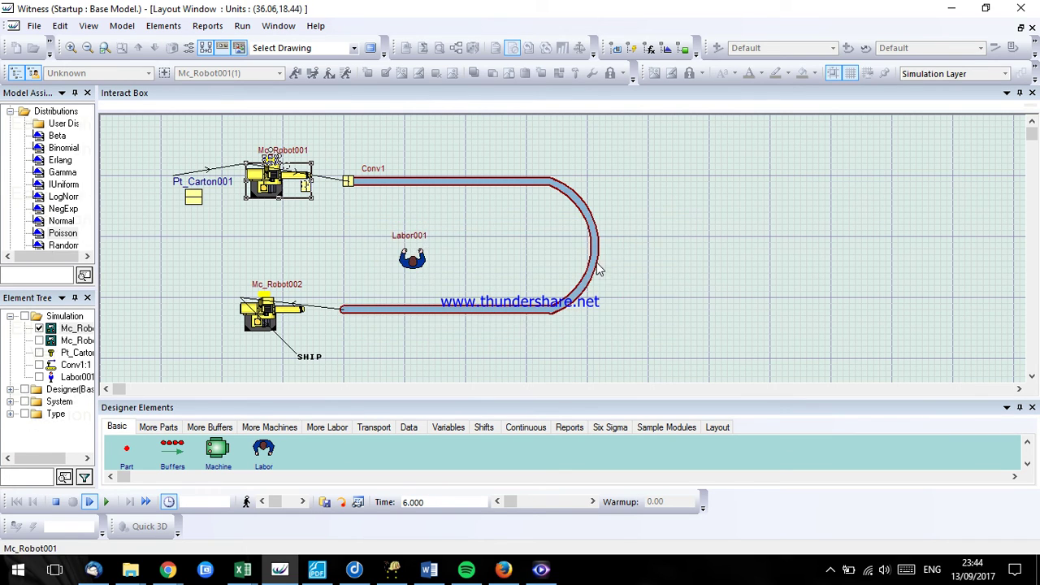
click(106, 502)
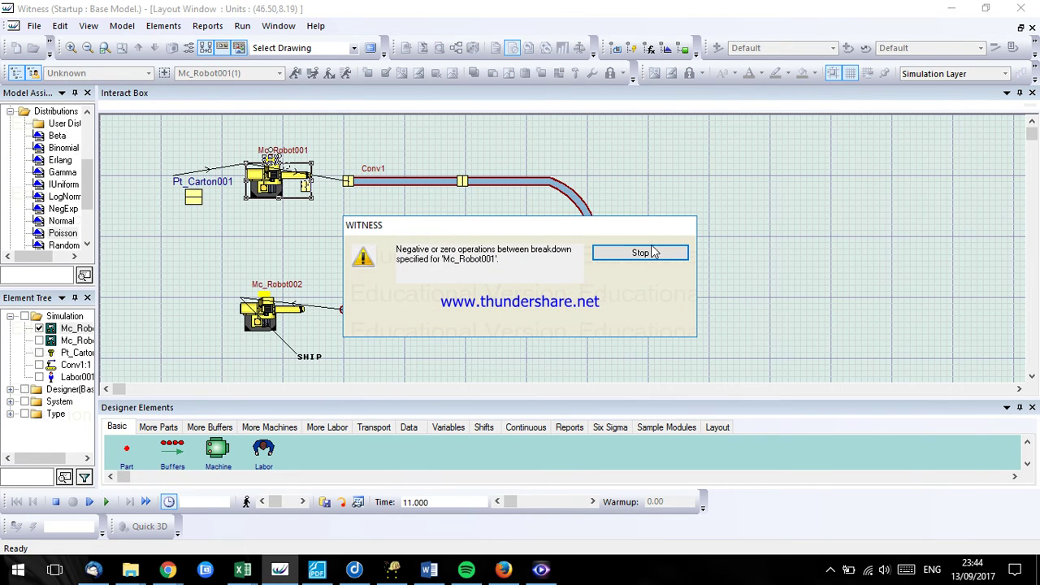
click(654, 253)
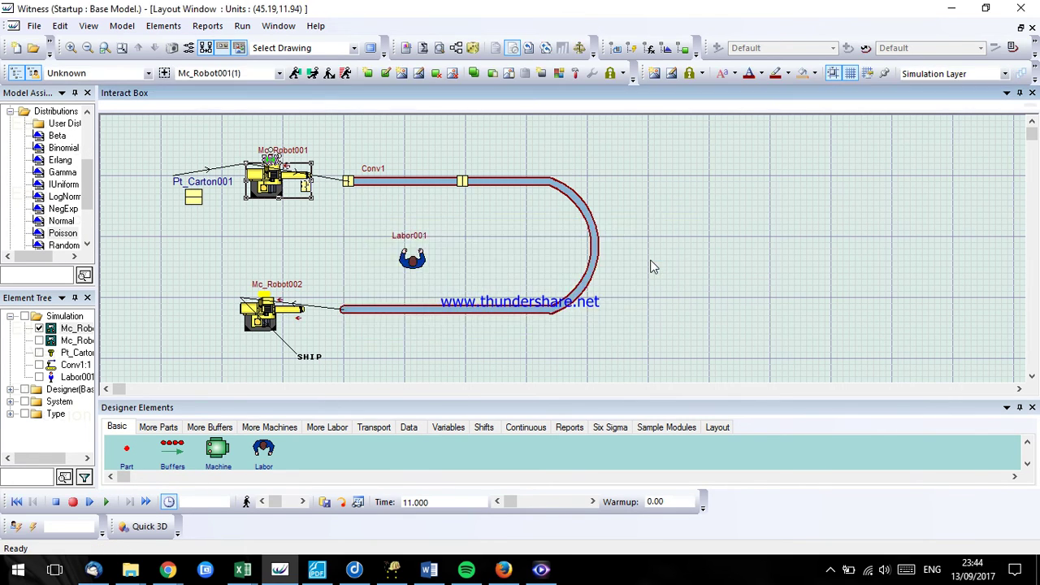
Step: Check Labor001's details without changes and reset the clock to 0.000
double_click(403, 264)
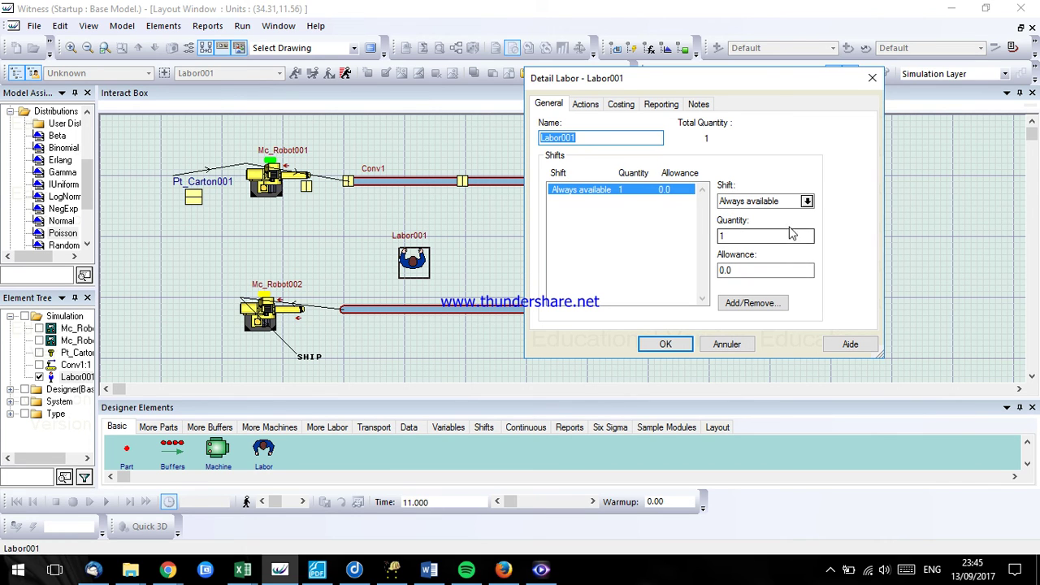
click(666, 343)
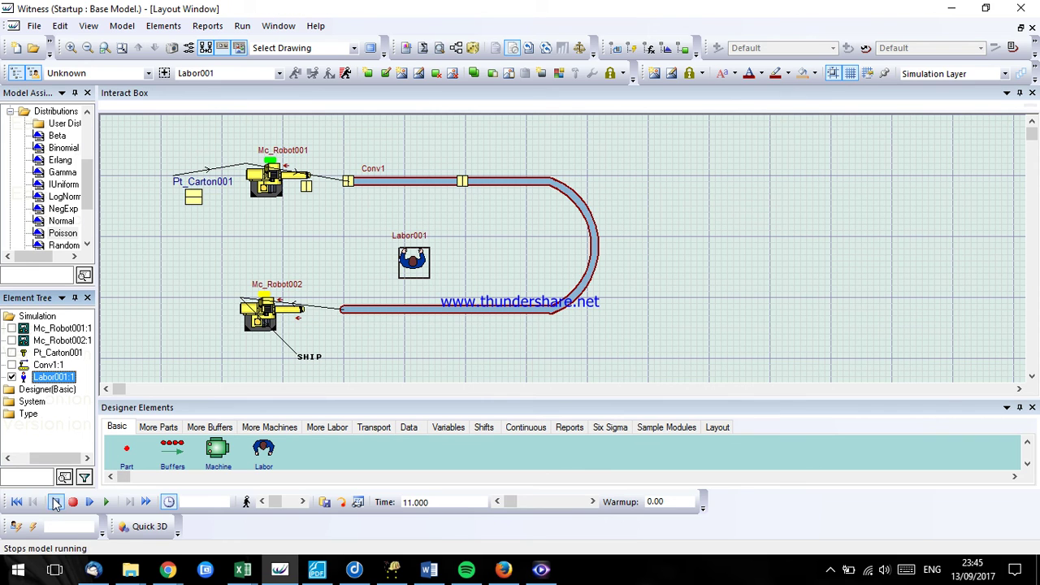
click(16, 501)
Step: Replace Mc_Robot001's Poisson(1.0) operations-between-breakdowns value with Uniform(2,10)
double_click(276, 179)
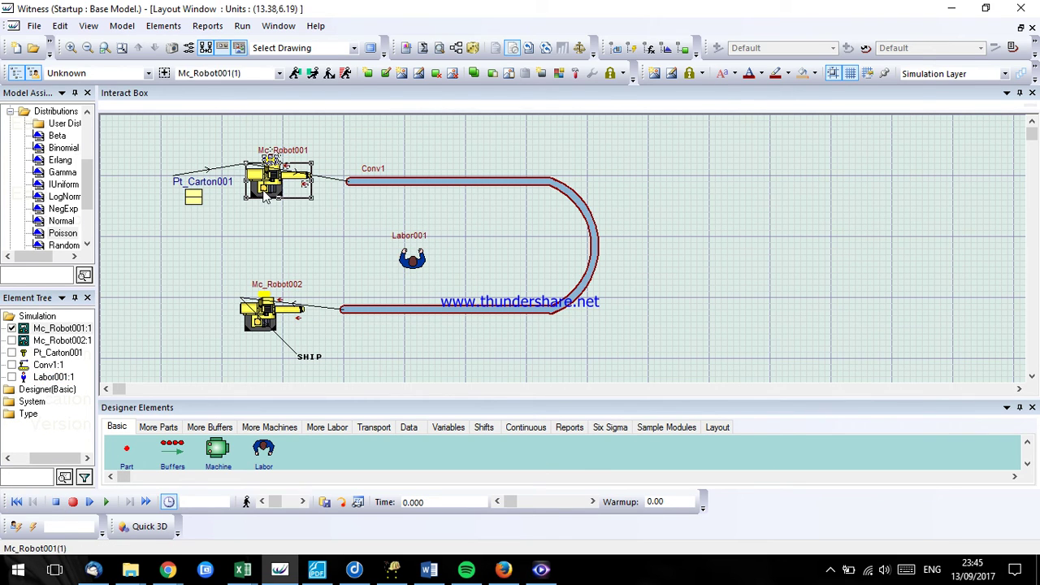
click(572, 76)
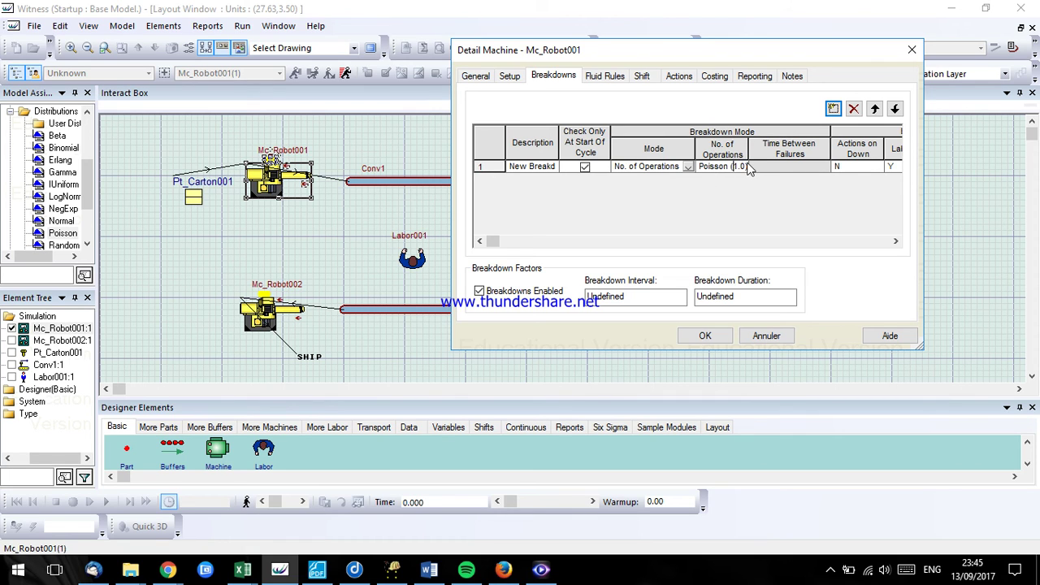
drag(747, 166, 705, 170)
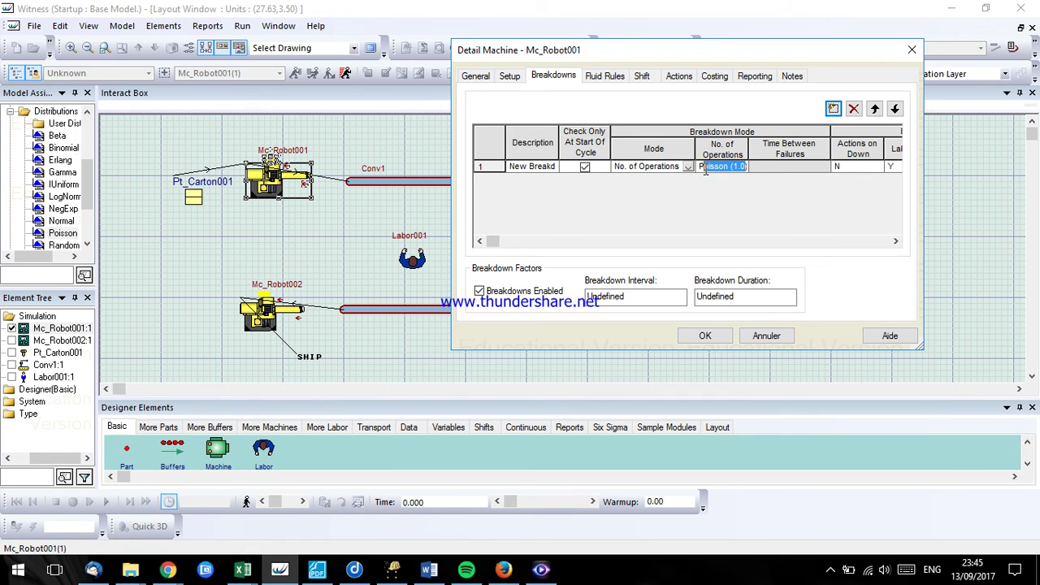
key(BackSpace)
click(722, 336)
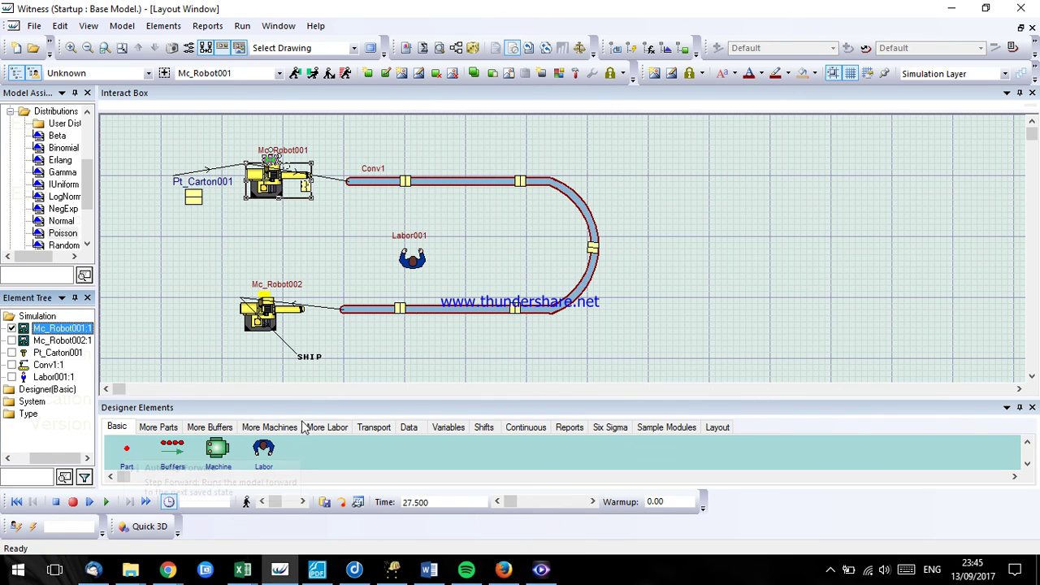
Step: Step the simulation from 69.500 to 105.000 as cartons move along Conv1 toward Mc_Robot002
click(90, 503)
click(90, 503)
click(91, 503)
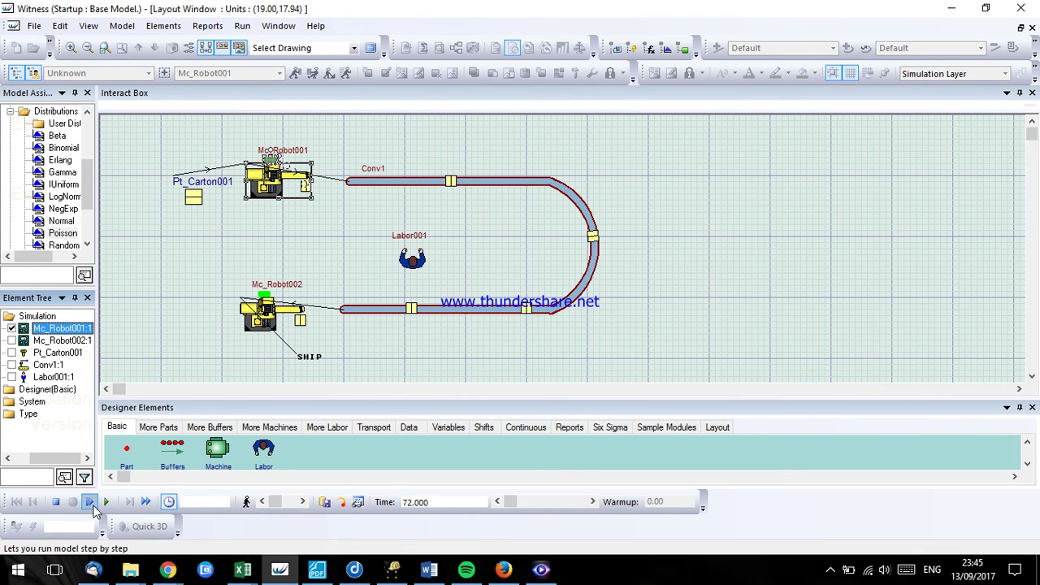
click(90, 503)
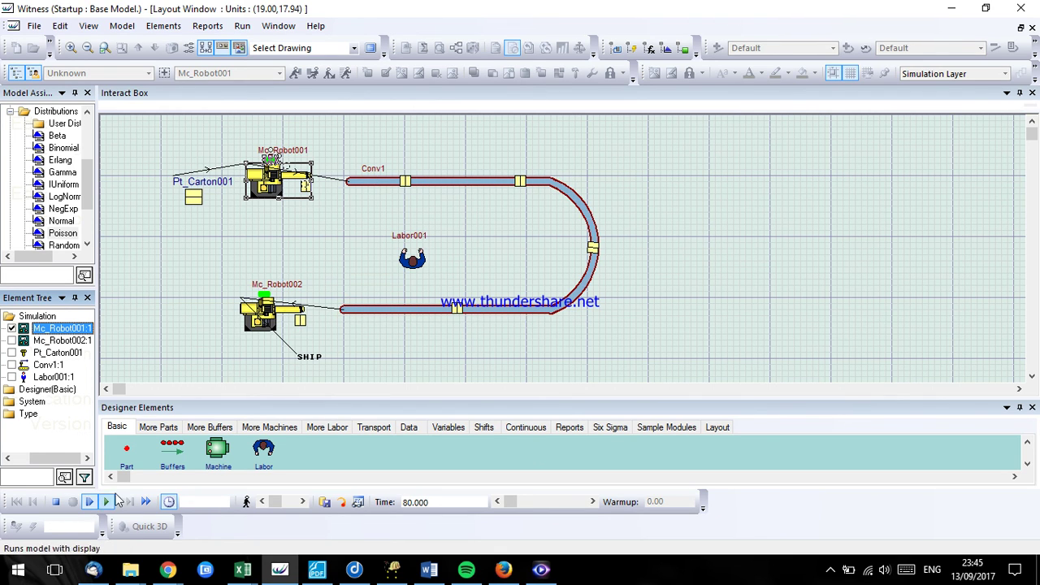
click(105, 501)
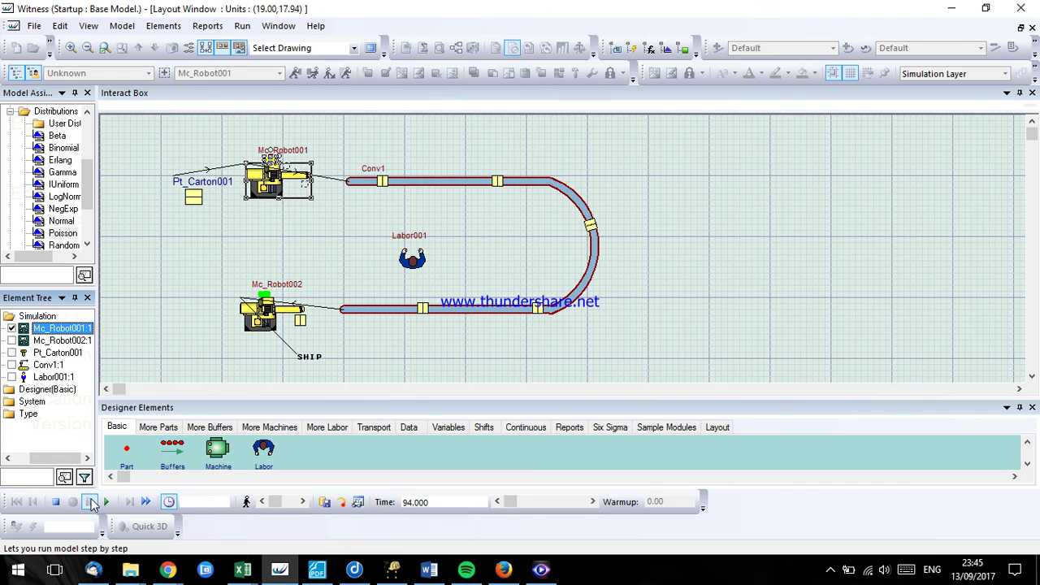
click(90, 502)
click(90, 502)
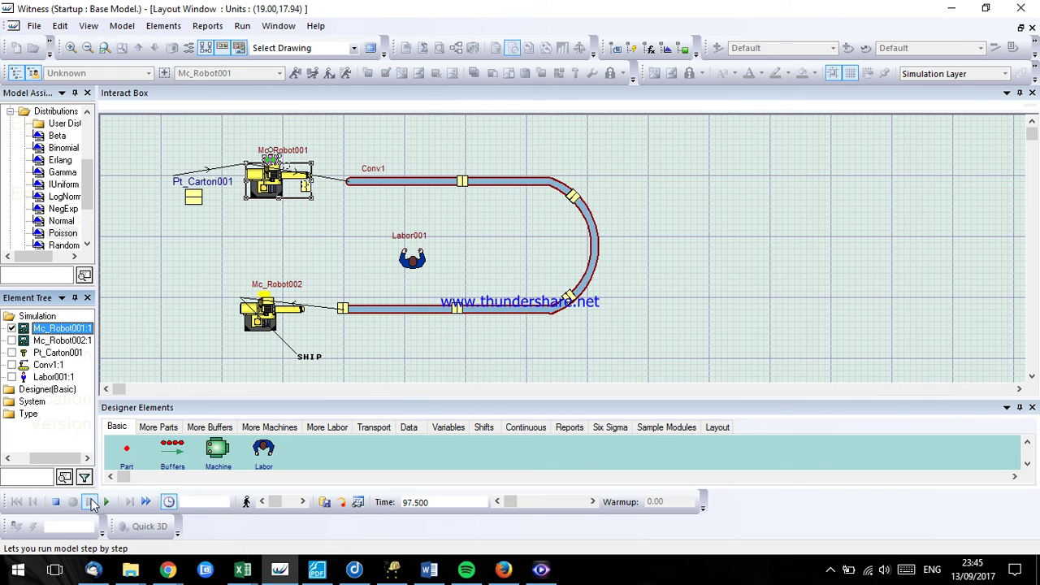
click(90, 502)
click(90, 502)
click(90, 502)
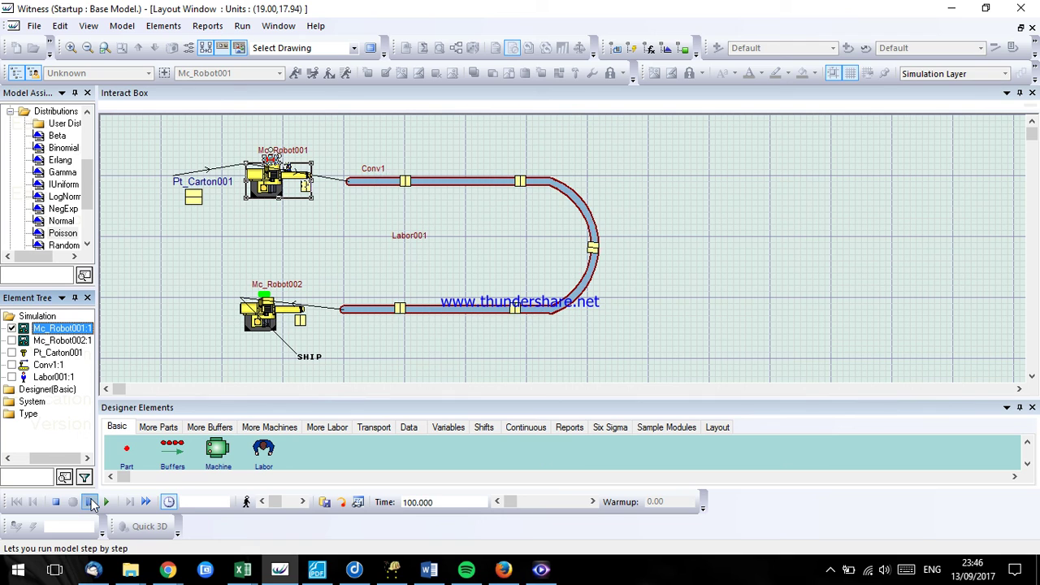
click(91, 502)
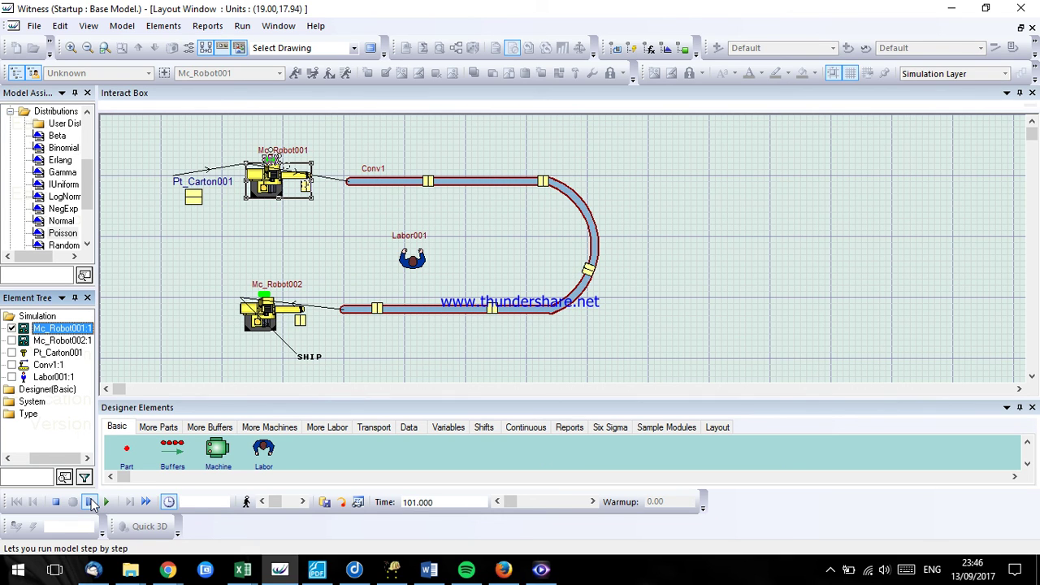
click(91, 502)
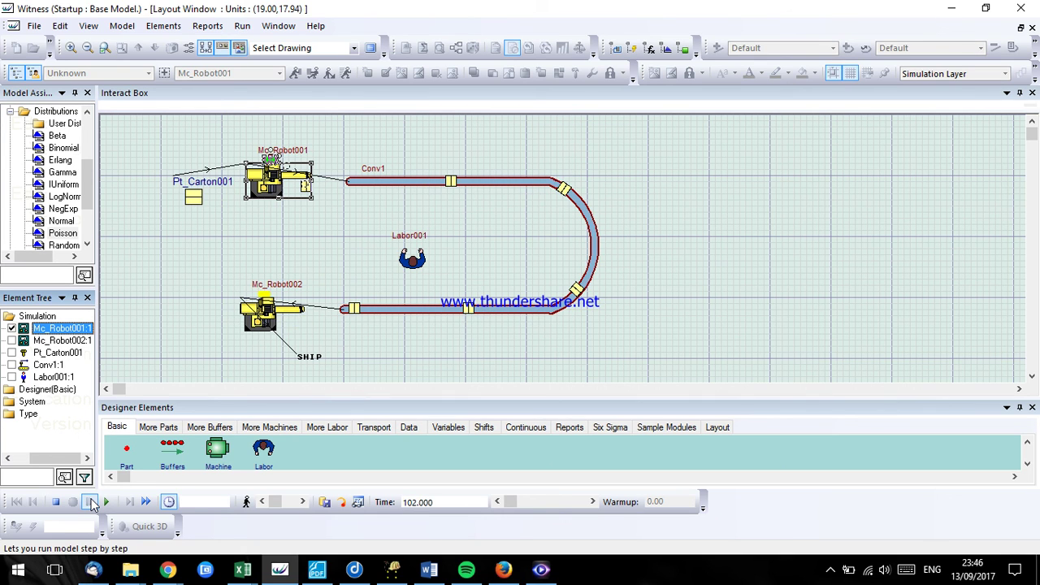
click(90, 503)
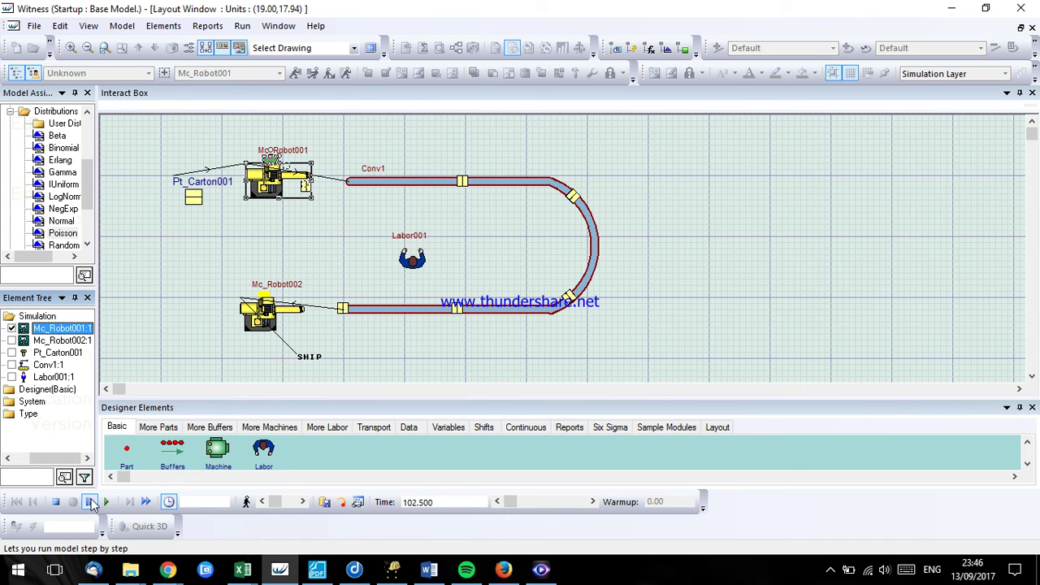
click(90, 502)
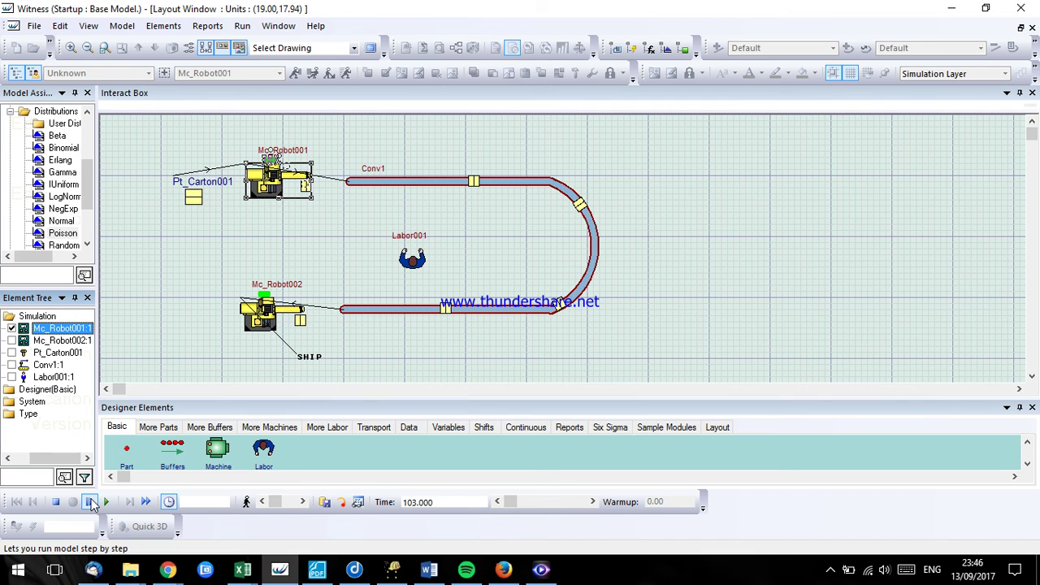
click(90, 502)
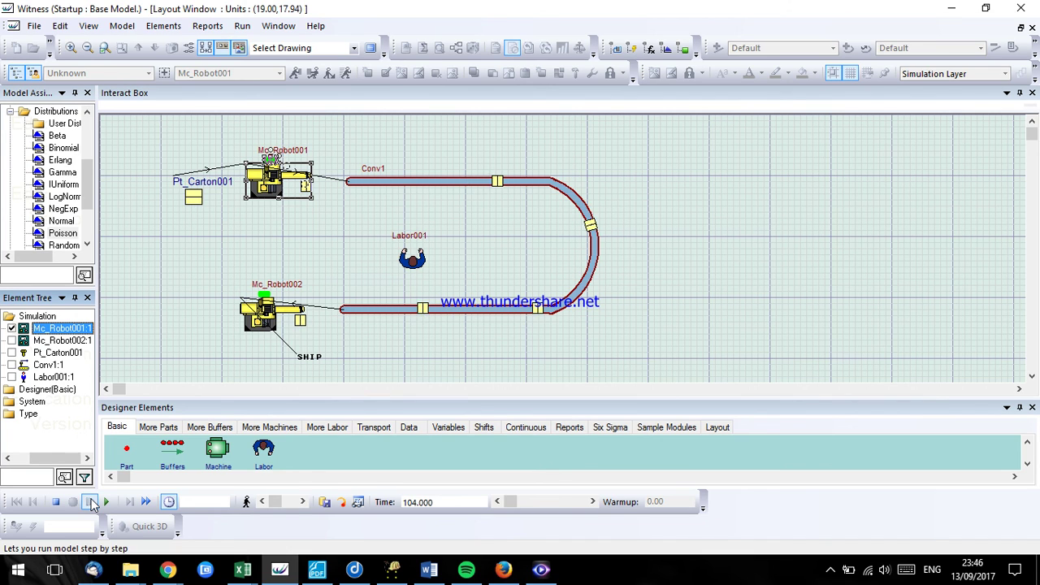
click(90, 502)
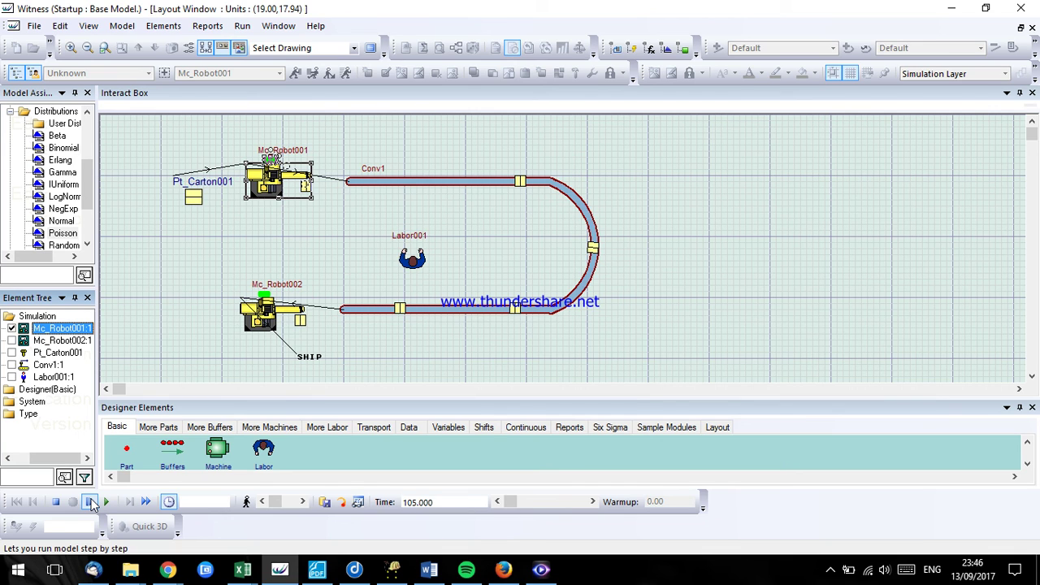